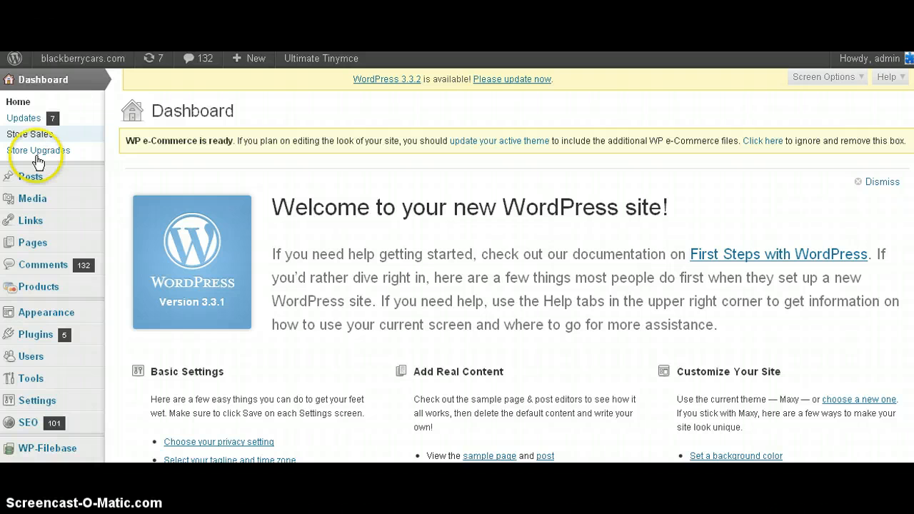
# Step: Open the About Us page in the page editor from the list of all pages
pyautogui.moveTo(37, 179)
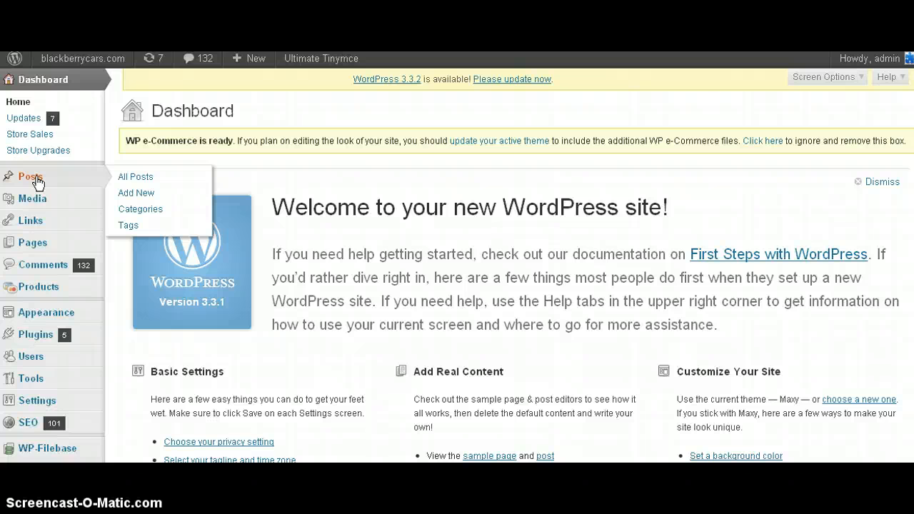
pyautogui.moveTo(37, 200)
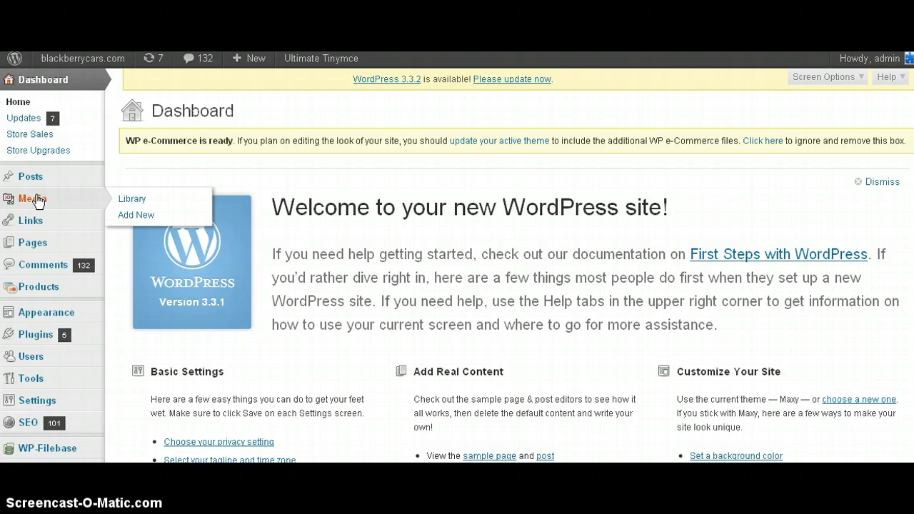
pyautogui.moveTo(30, 246)
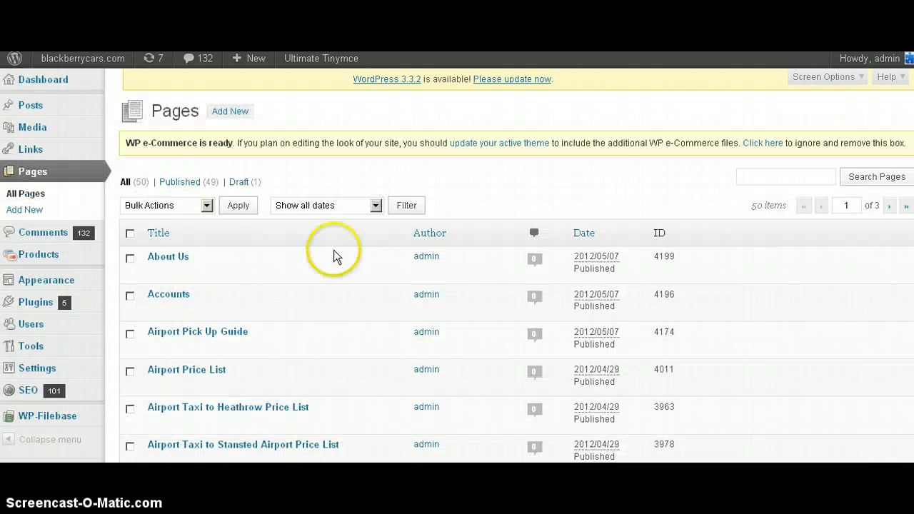
pyautogui.click(180, 258)
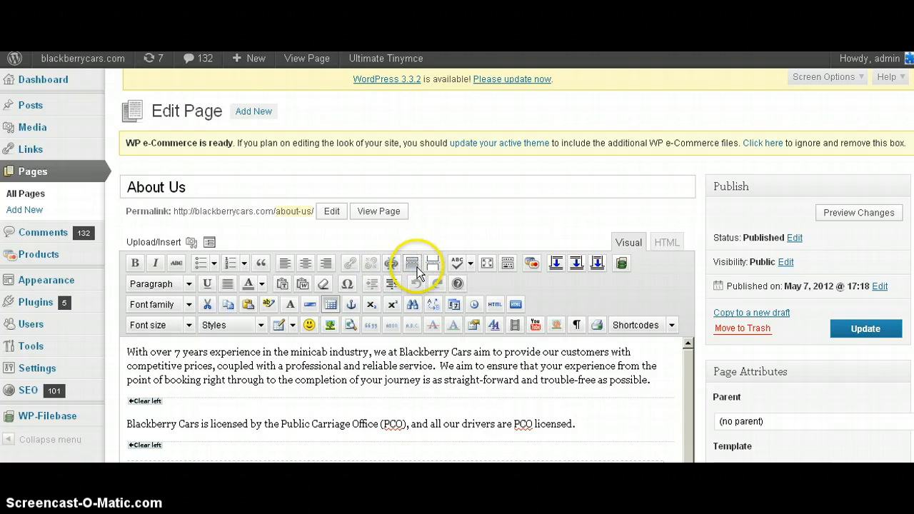
# Step: View the About Us content as HTML source and in the fullscreen editor, returning to the standard visual editor
pyautogui.click(668, 244)
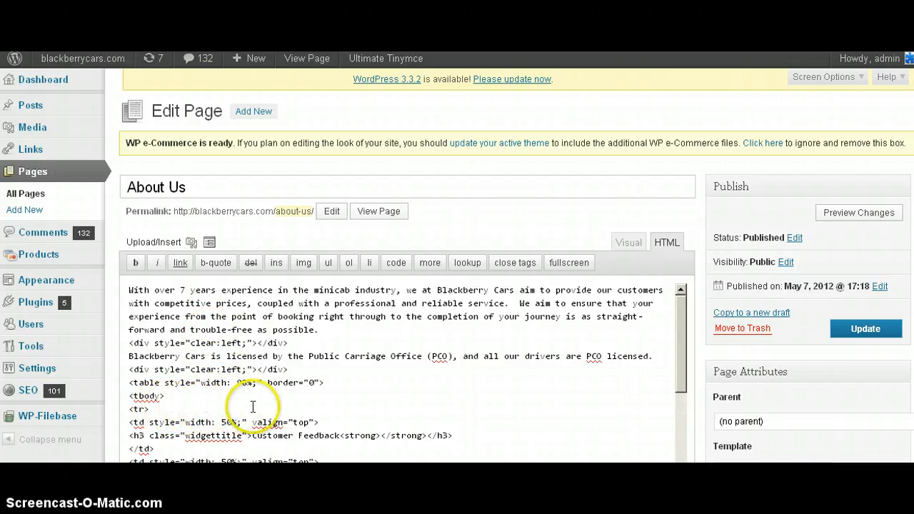
pyautogui.click(621, 241)
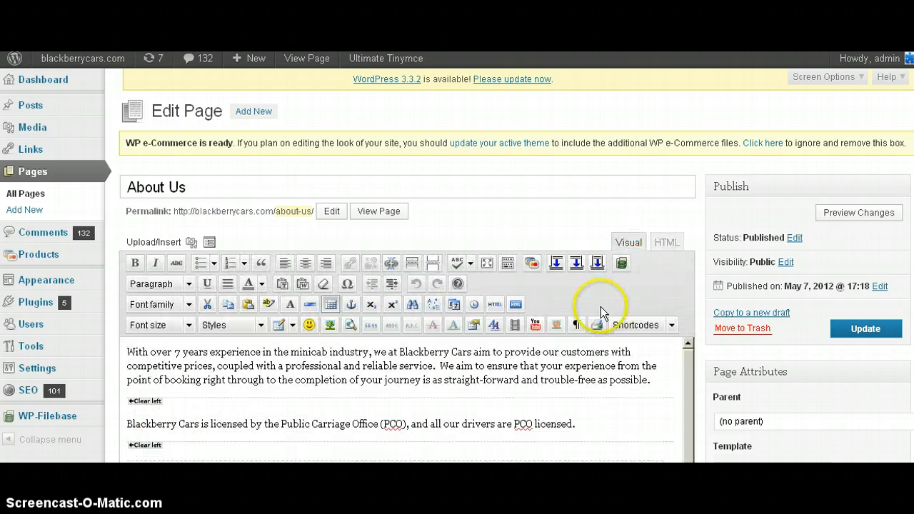
pyautogui.click(488, 262)
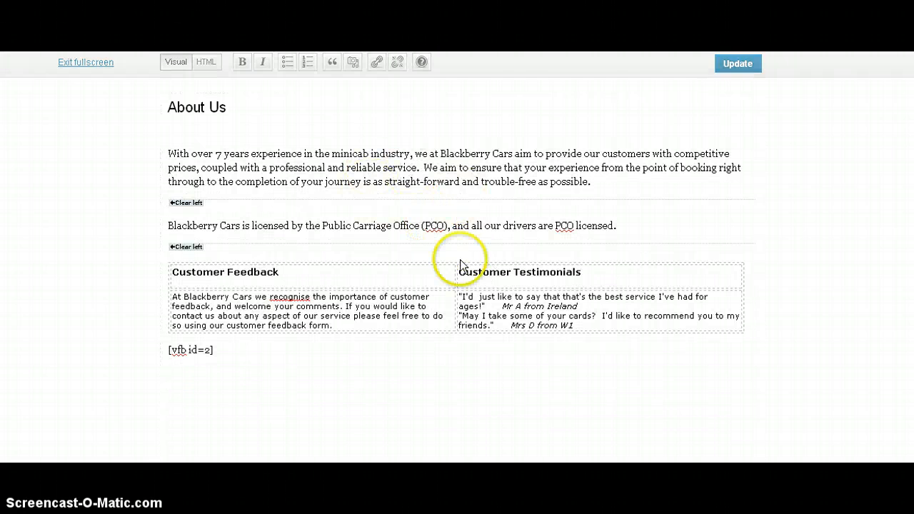
pyautogui.moveTo(276, 112)
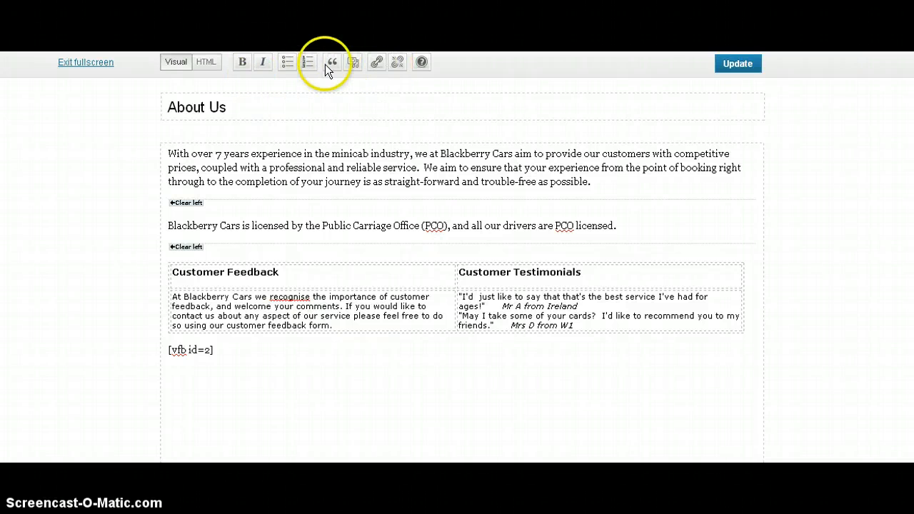
pyautogui.click(102, 62)
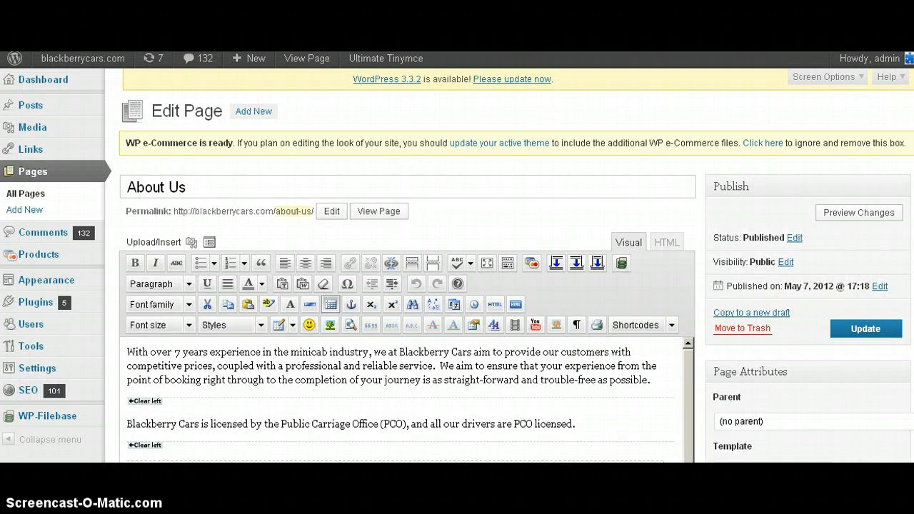
# Step: Check the available page templates in the About Us page attributes
pyautogui.scroll(-1, 457, 266)
pyautogui.scroll(-2, 457, 265)
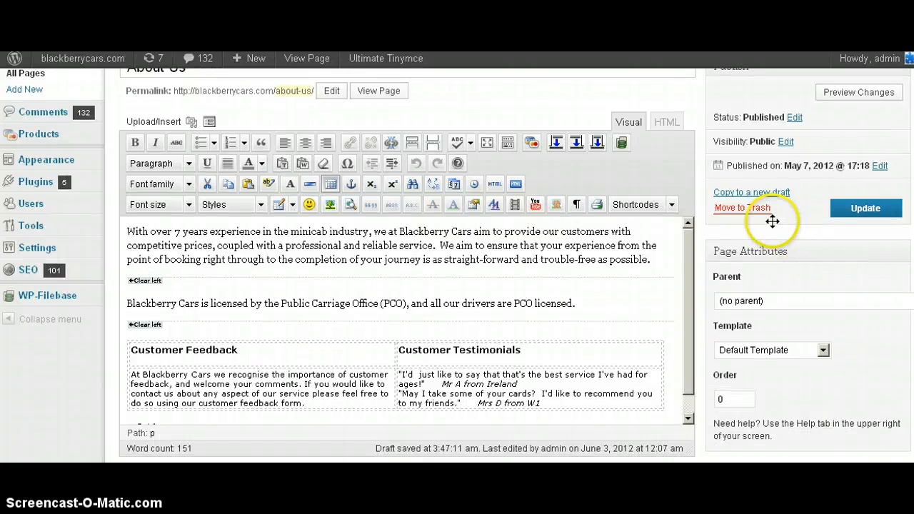
pyautogui.scroll(-1, 768, 229)
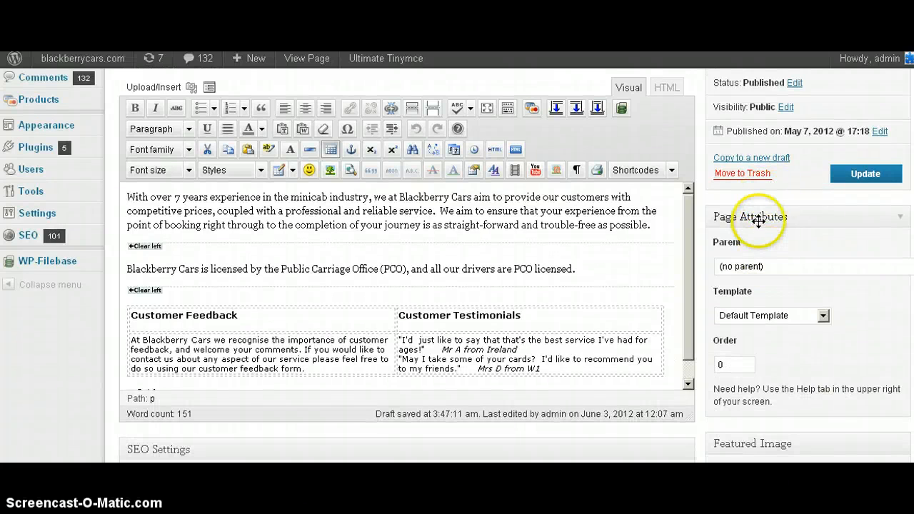
pyautogui.click(823, 316)
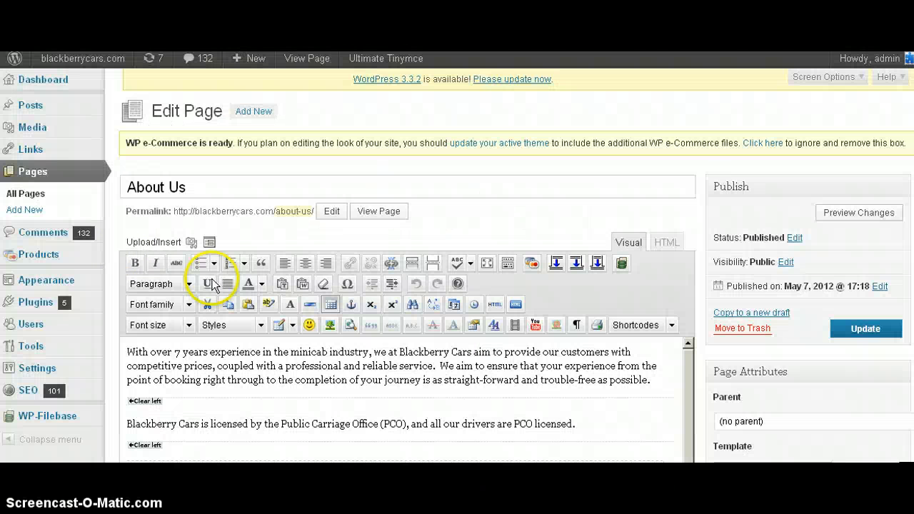
# Step: Examine the live Blackberry Cars home page, including the price list menus in its sidebar
pyautogui.click(48, 252)
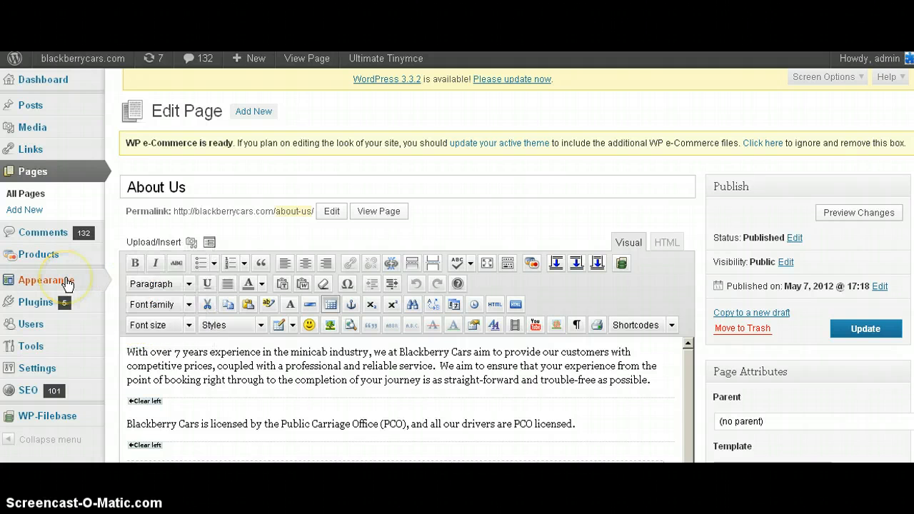
pyautogui.moveTo(67, 285)
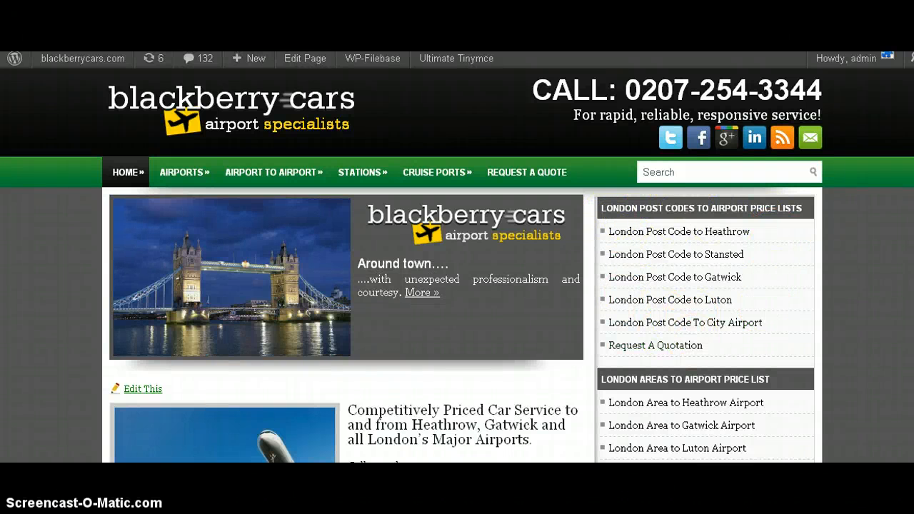
pyautogui.scroll(-3, 458, 264)
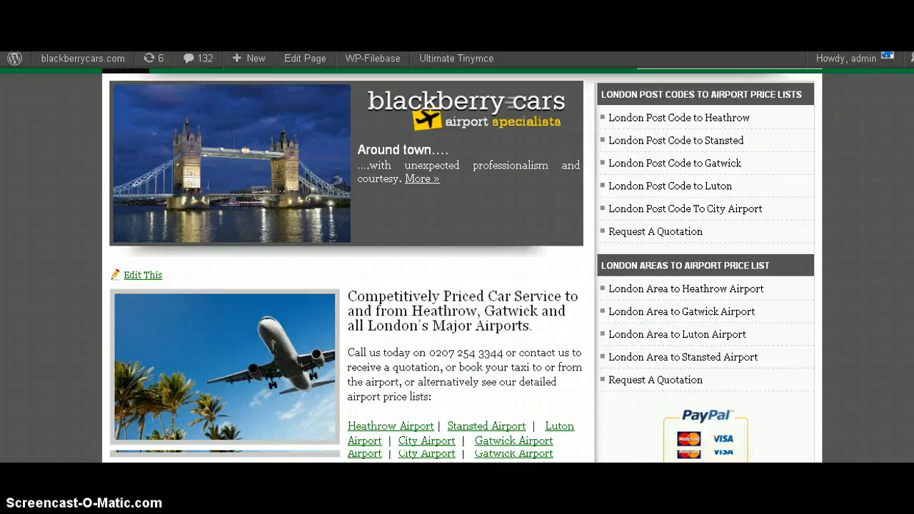
pyautogui.scroll(-4, 457, 264)
pyautogui.scroll(-3, 457, 264)
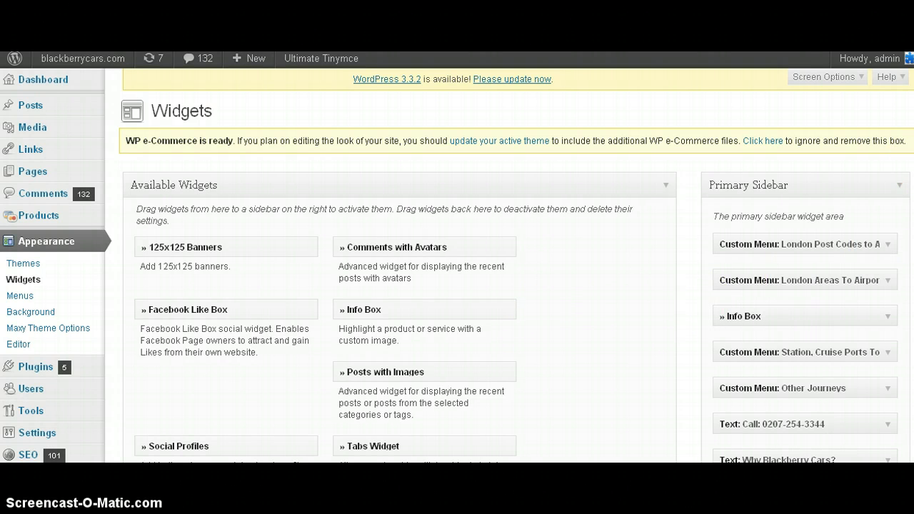
# Step: Add the Facebook Like Box widget to the Primary Sidebar below "Why Blackberry Cars?" and collapse its settings
pyautogui.scroll(-3, 458, 264)
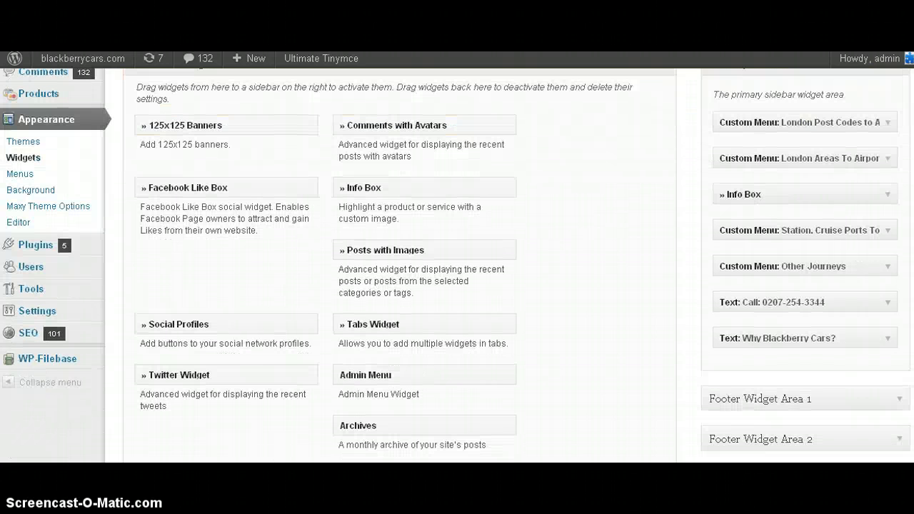
pyautogui.scroll(3, 457, 265)
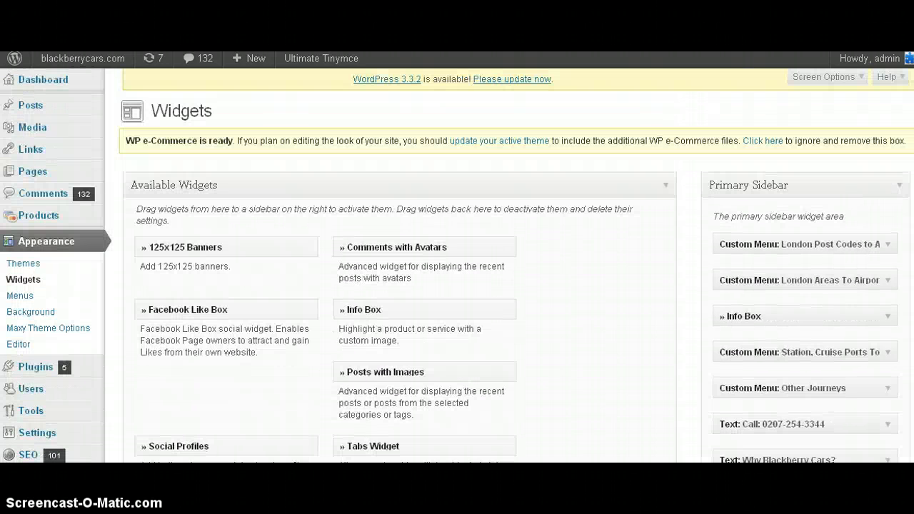
pyautogui.scroll(-3, 457, 264)
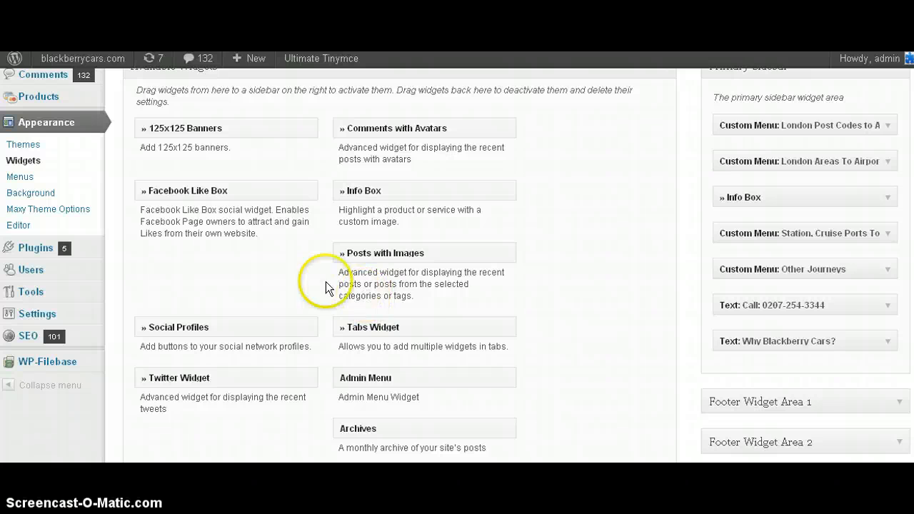
pyautogui.moveTo(219, 191); pyautogui.dragTo(849, 369)
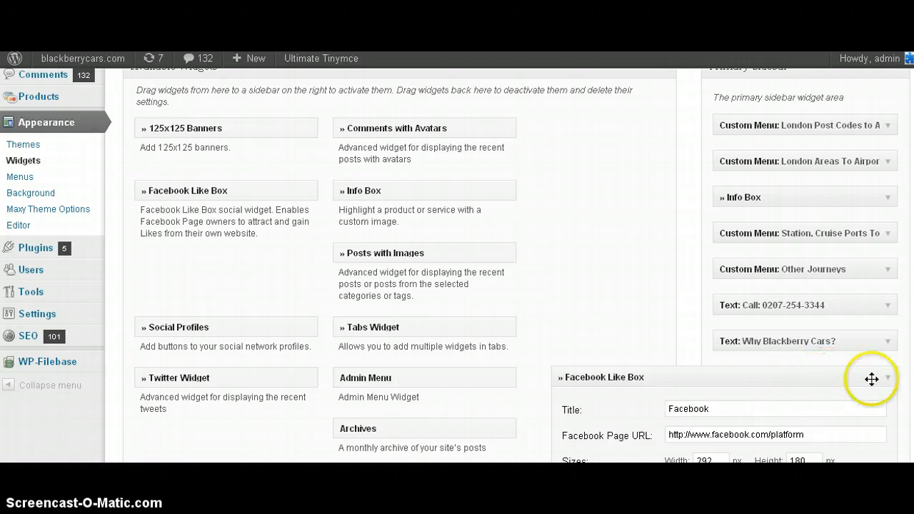
pyautogui.scroll(-2, 869, 224)
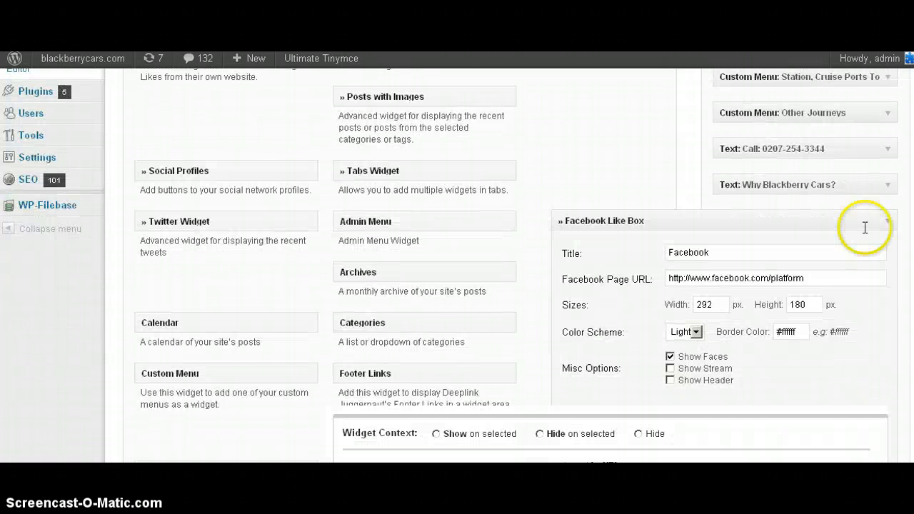
pyautogui.scroll(-1, 785, 227)
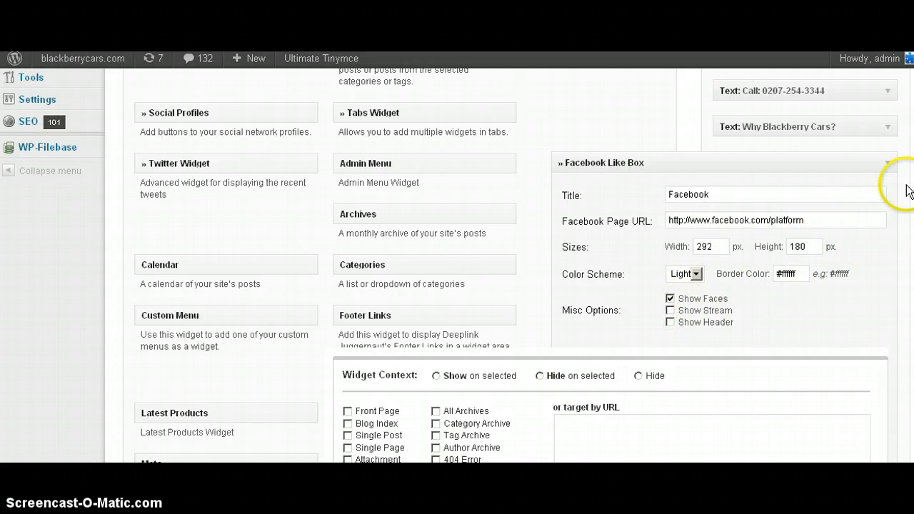
pyautogui.click(886, 164)
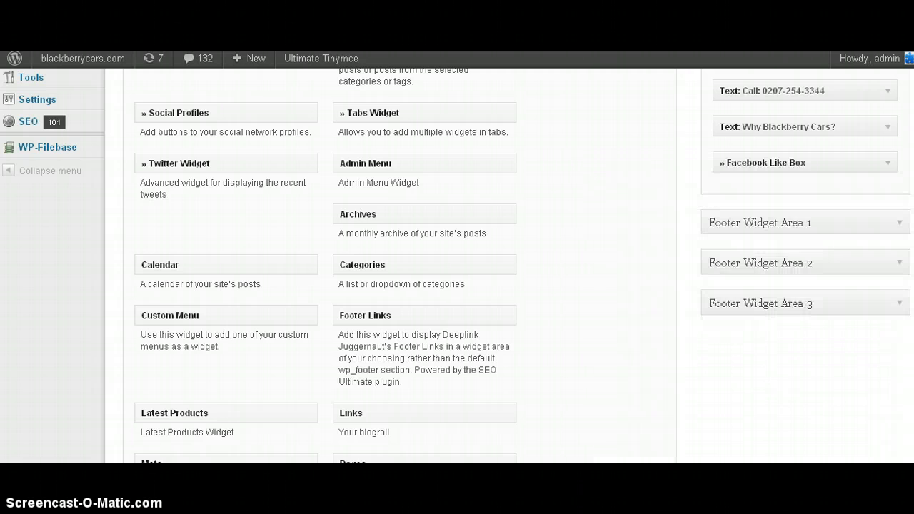
# Step: Remove the Facebook Like Box widget from the Primary Sidebar
pyautogui.scroll(3, 837, 250)
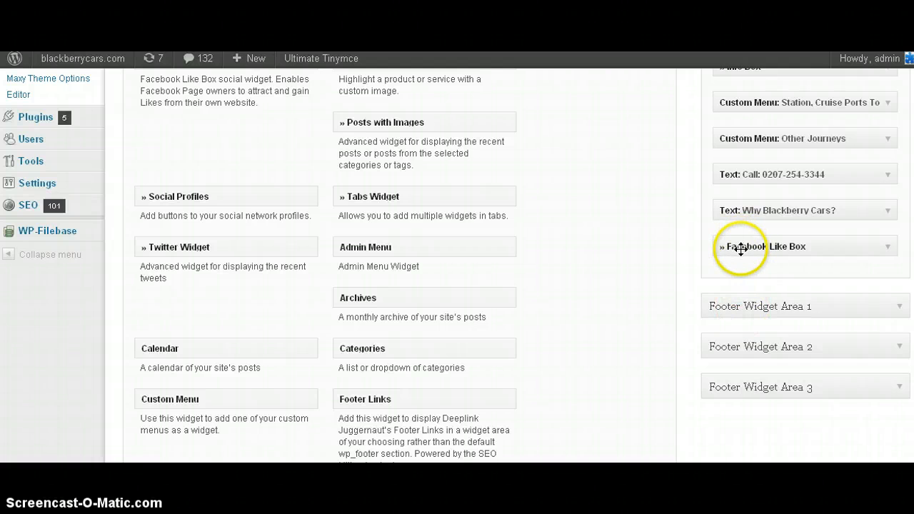
pyautogui.moveTo(739, 249); pyautogui.dragTo(177, 152)
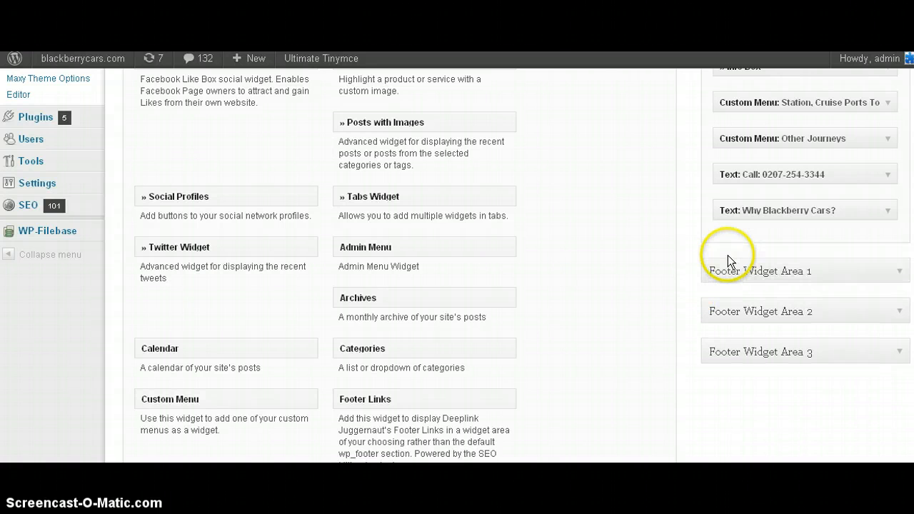
pyautogui.scroll(3, 646, 254)
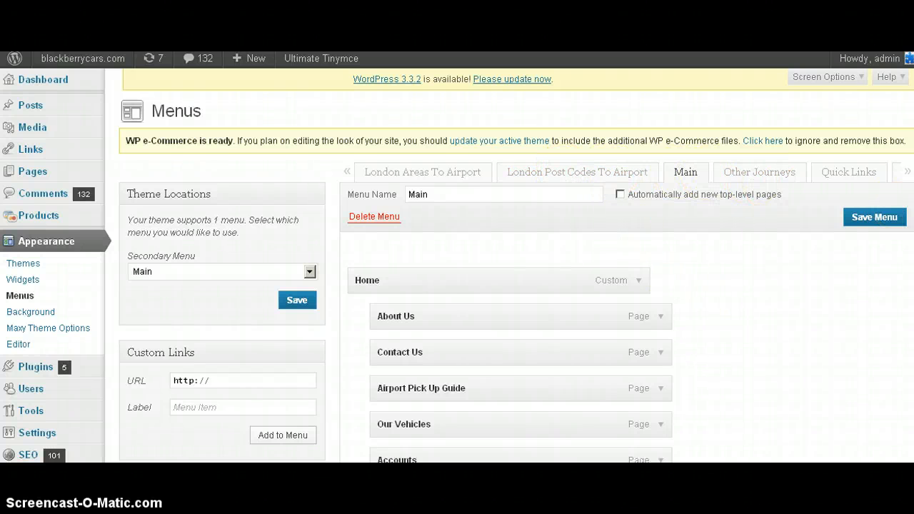
# Step: Examine the item hierarchy of the Main menu and the recent pages available for adding to it
pyautogui.scroll(-1, 457, 265)
pyautogui.scroll(-1, 457, 264)
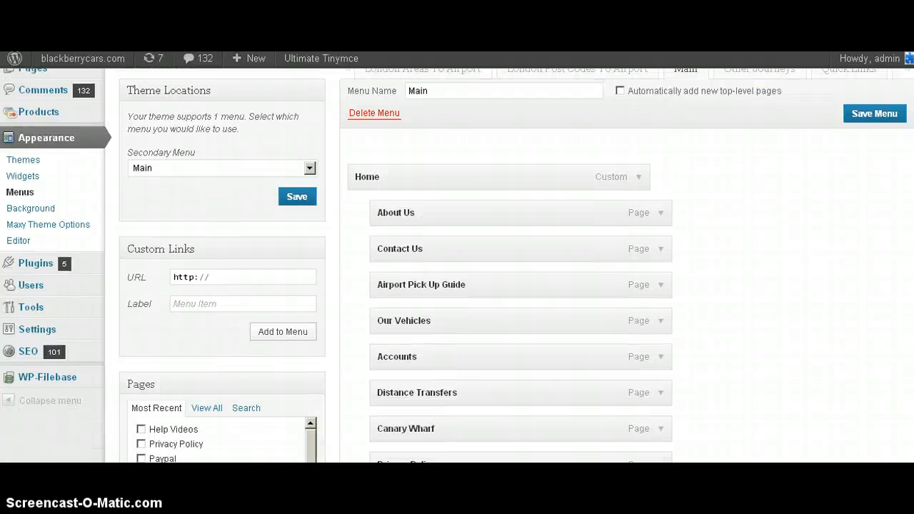
pyautogui.scroll(-2, 457, 264)
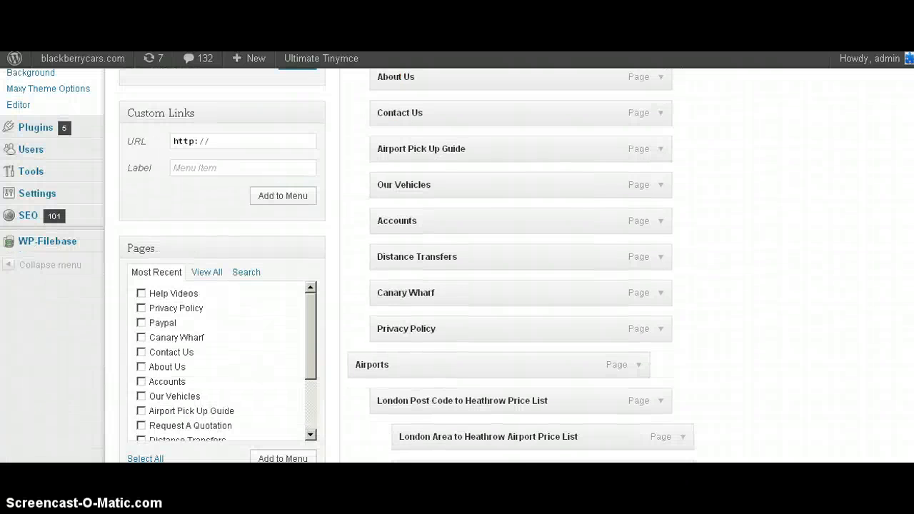
pyautogui.scroll(-1, 362, 178)
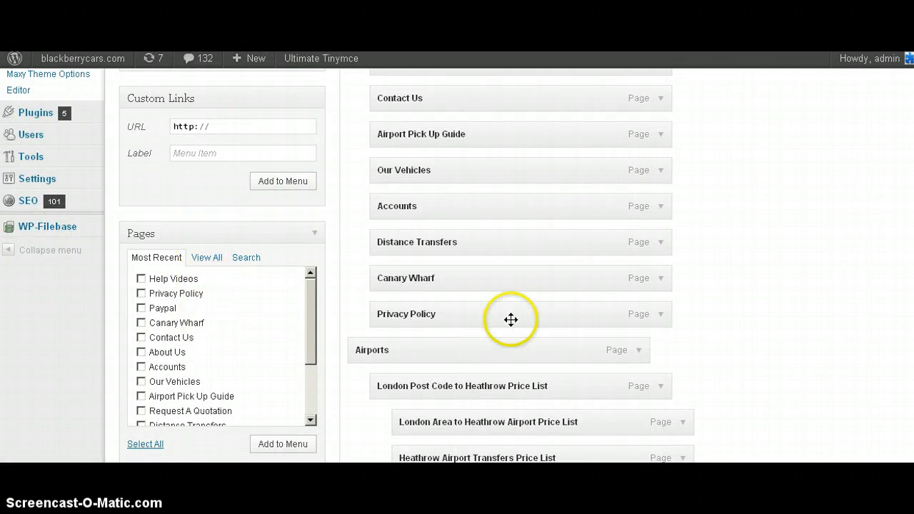
pyautogui.scroll(-3, 457, 264)
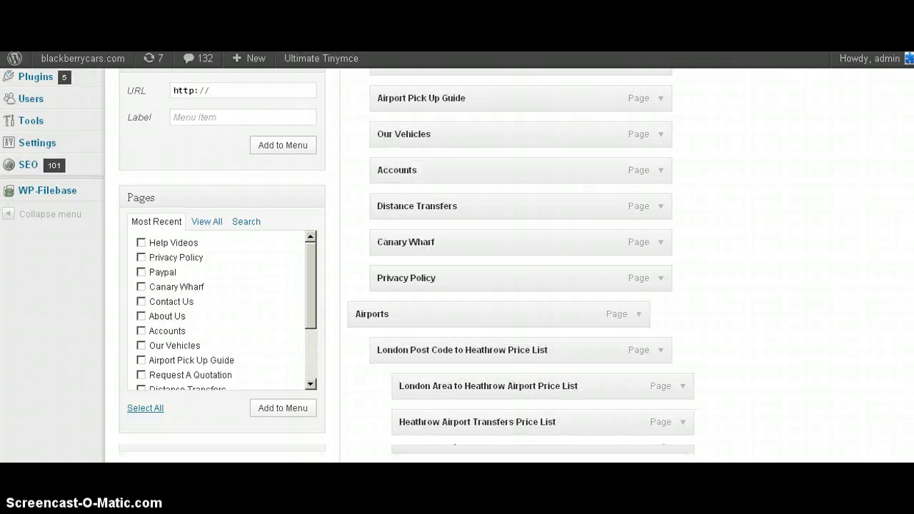
pyautogui.scroll(-2, 772, 232)
pyautogui.scroll(4, 772, 233)
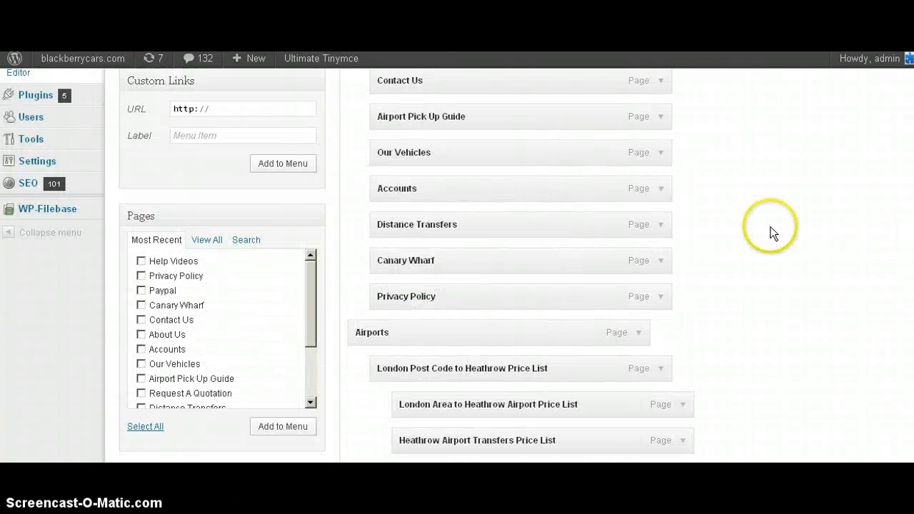
# Step: Add the Help Videos page to the end of the Main menu as a top-level item
pyautogui.click(141, 261)
pyautogui.click(280, 426)
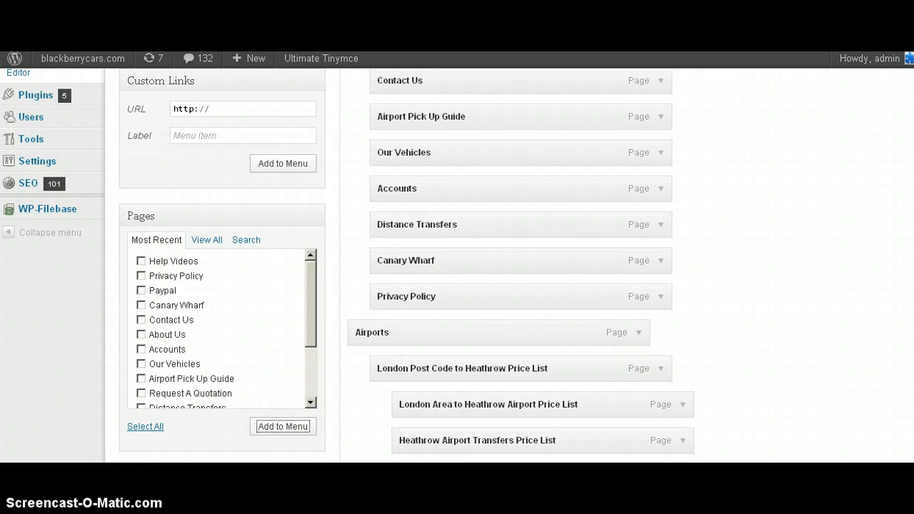
pyautogui.scroll(-3, 457, 265)
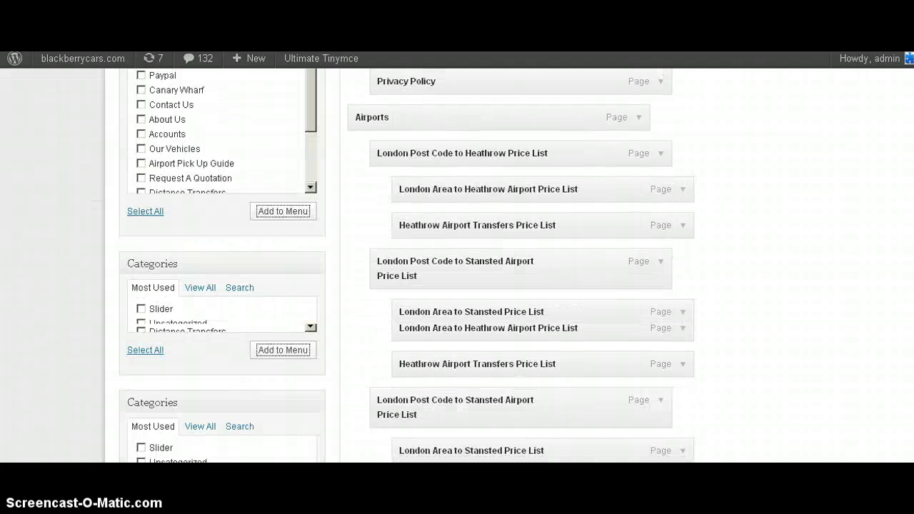
pyautogui.scroll(-15, 457, 265)
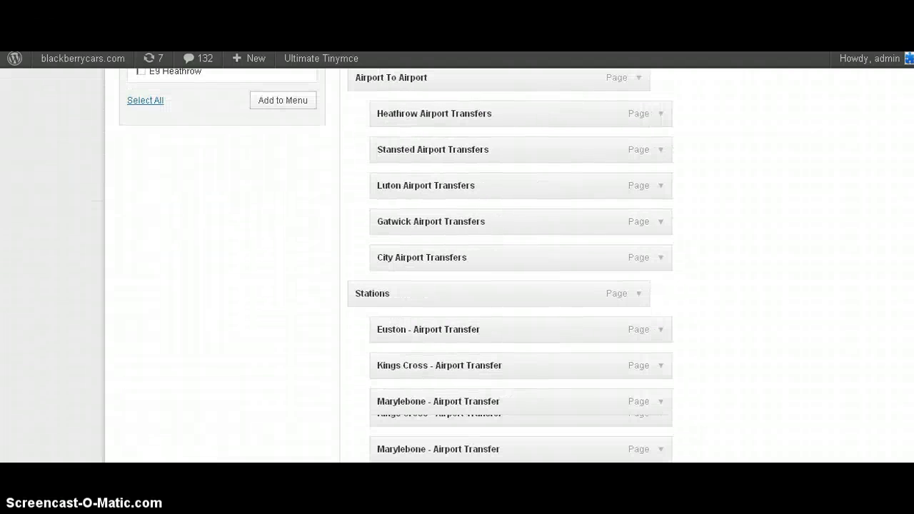
pyautogui.scroll(-3, 457, 265)
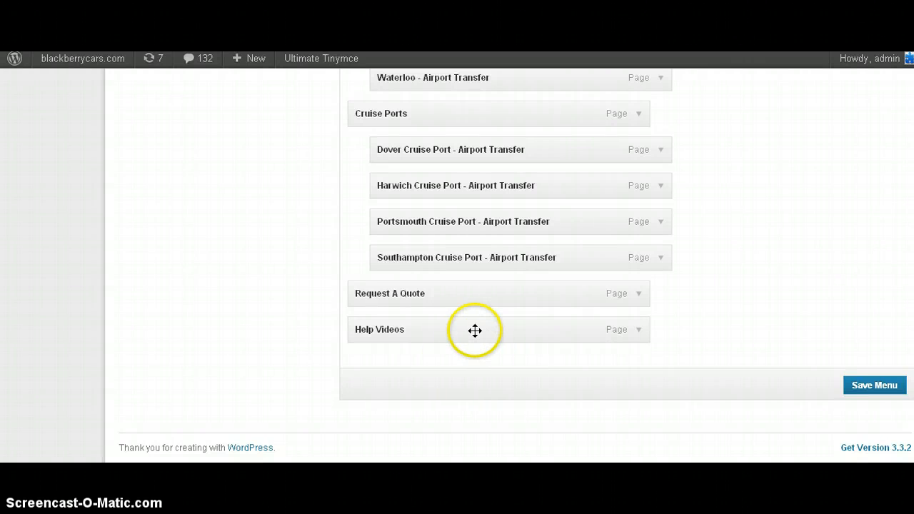
# Step: Nest Help Videos under Southampton Cruise Port - Airport Transfer, and return it to the end of the Main menu as a top-level item
pyautogui.moveTo(473, 328)
pyautogui.mouseDown()
pyautogui.moveTo(483, 329)
pyautogui.moveTo(453, 341)
pyautogui.moveTo(453, 333)
pyautogui.moveTo(490, 331)
pyautogui.mouseUp()
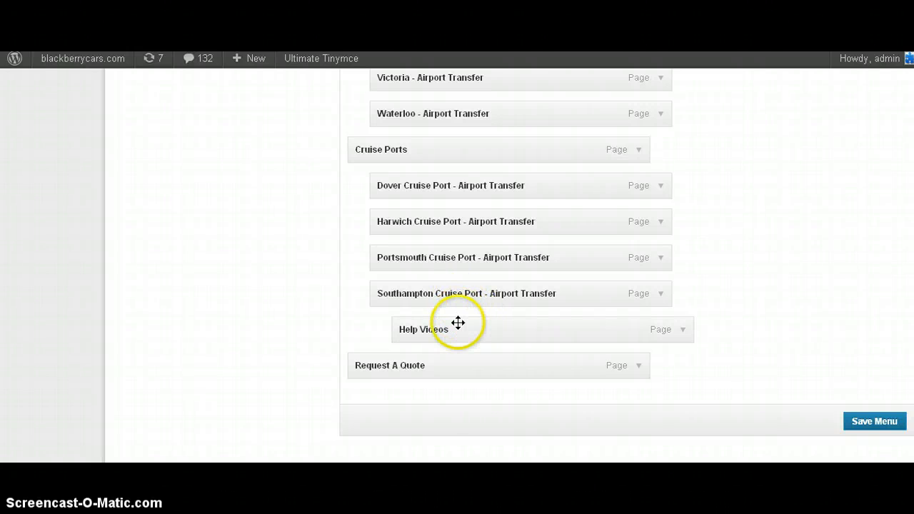
pyautogui.moveTo(458, 323); pyautogui.dragTo(400, 379)
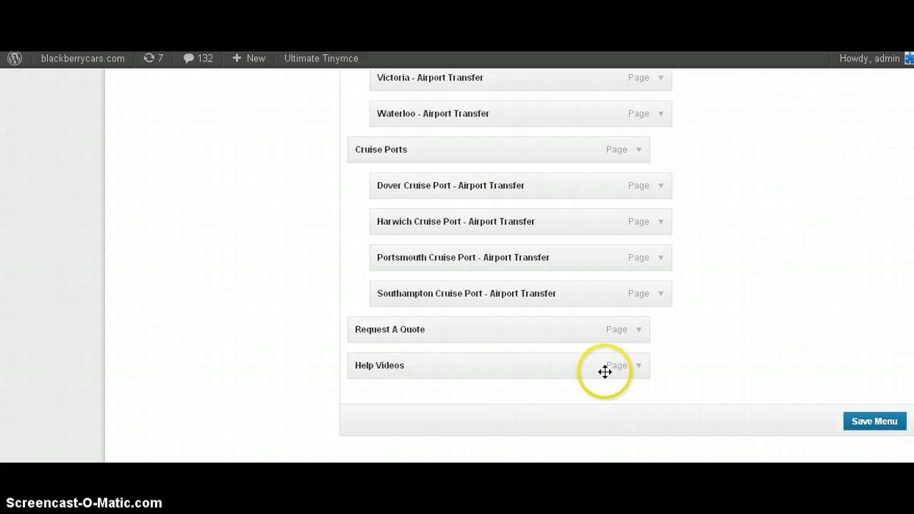
# Step: Remove the Help Videos item from the Main menu and save the menu
pyautogui.click(639, 368)
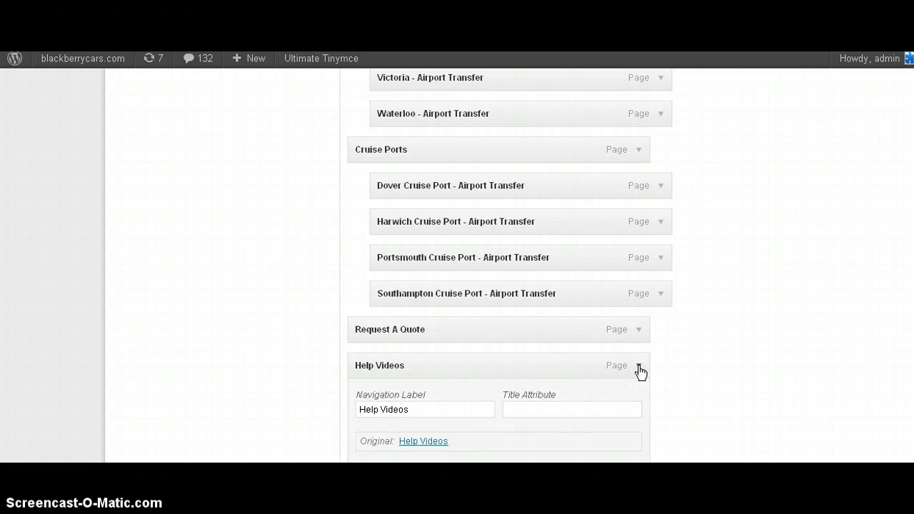
pyautogui.scroll(-1, 608, 343)
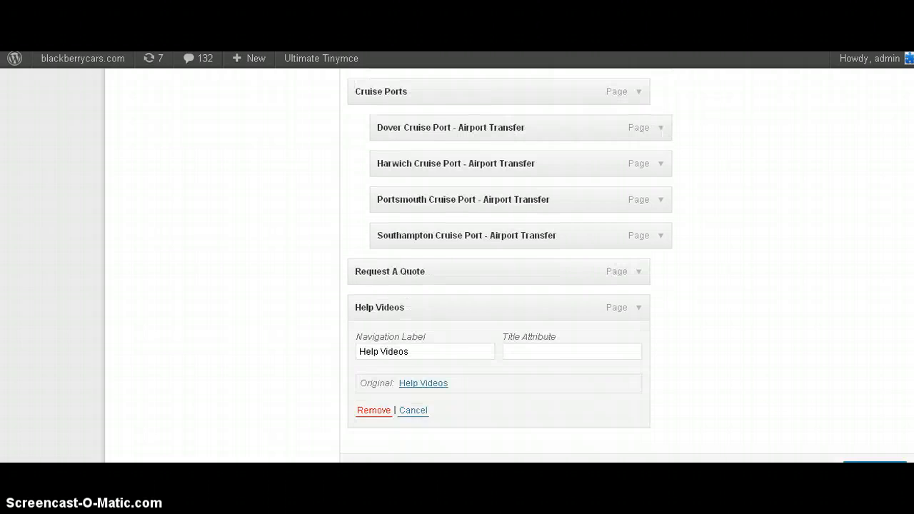
pyautogui.scroll(-1, 375, 305)
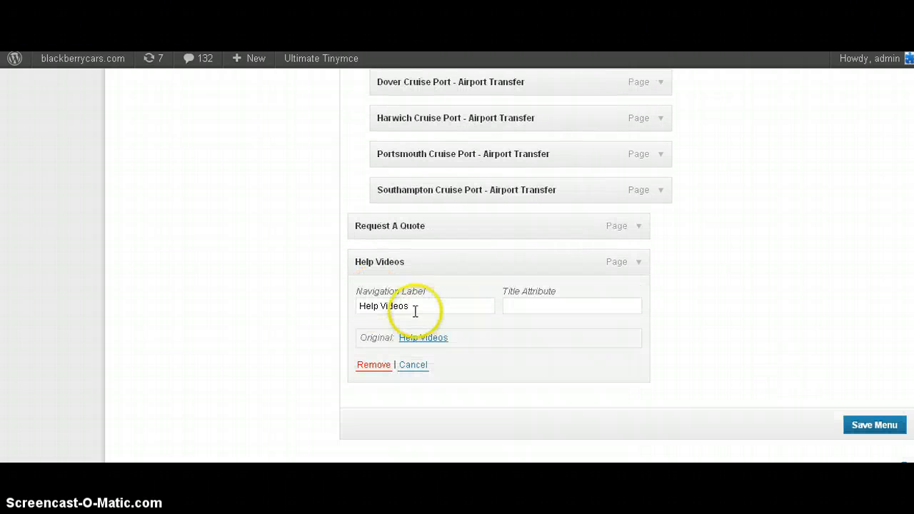
pyautogui.click(374, 366)
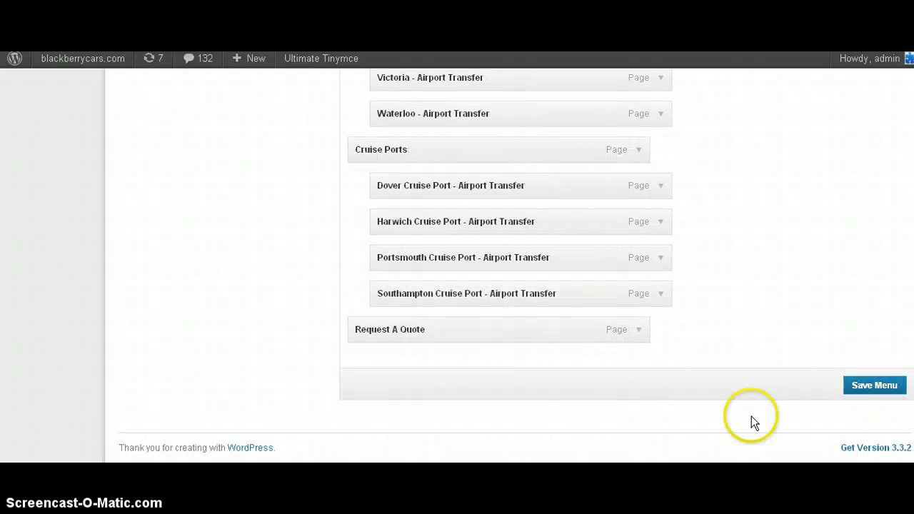
pyautogui.click(868, 392)
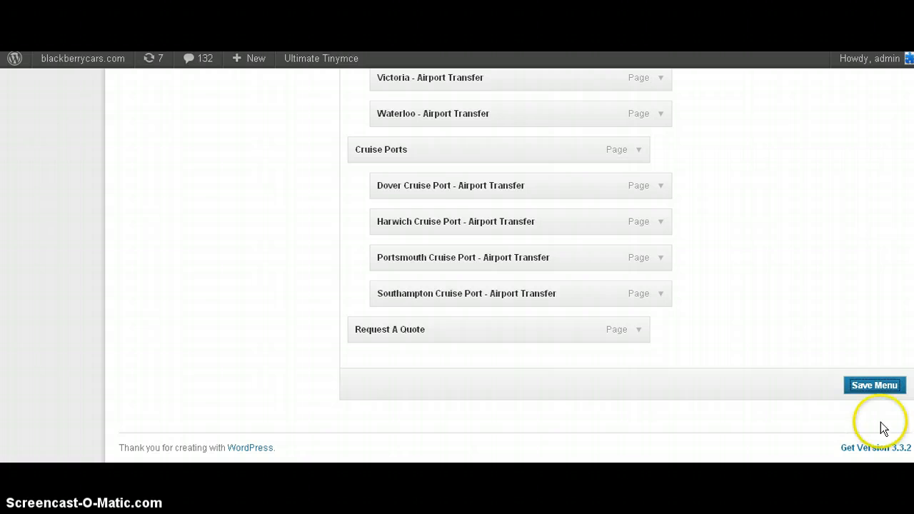
pyautogui.click(873, 388)
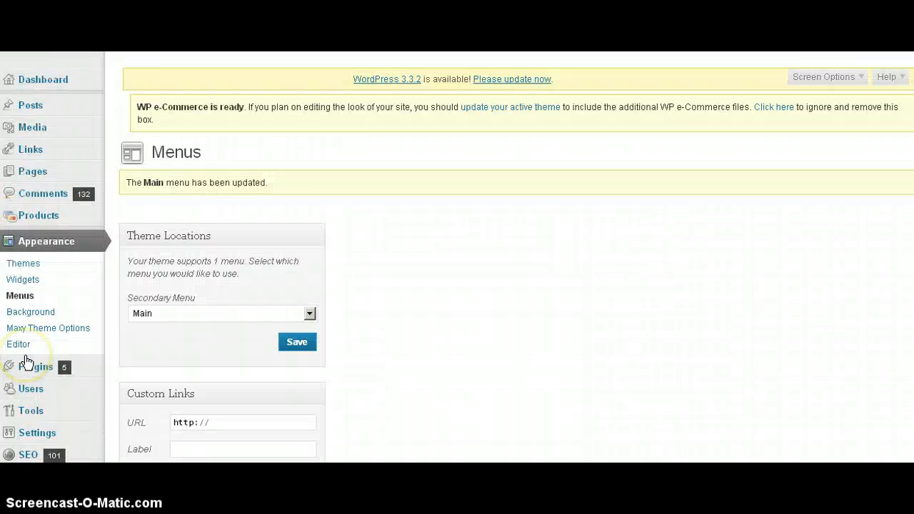
# Step: Open the Maxy theme's options and look over the General settings for the logo and favicon
pyautogui.scroll(-2, 250, 370)
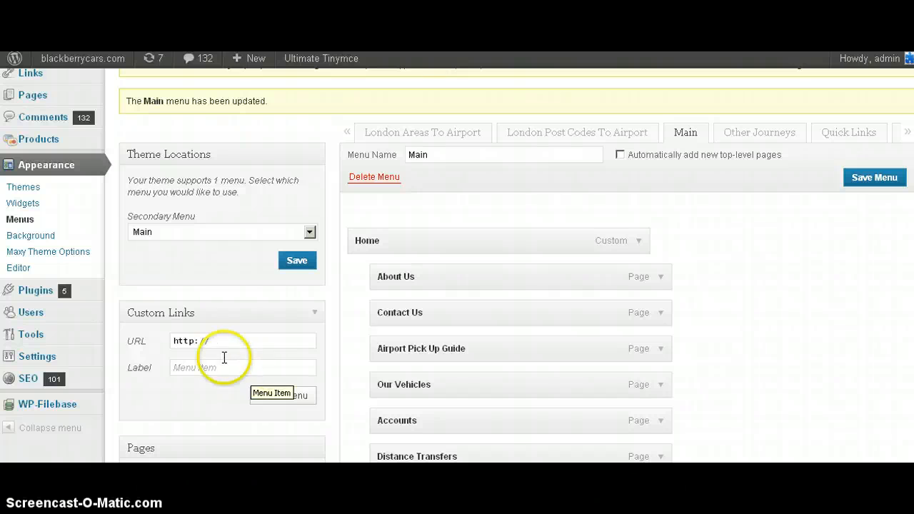
pyautogui.click(80, 257)
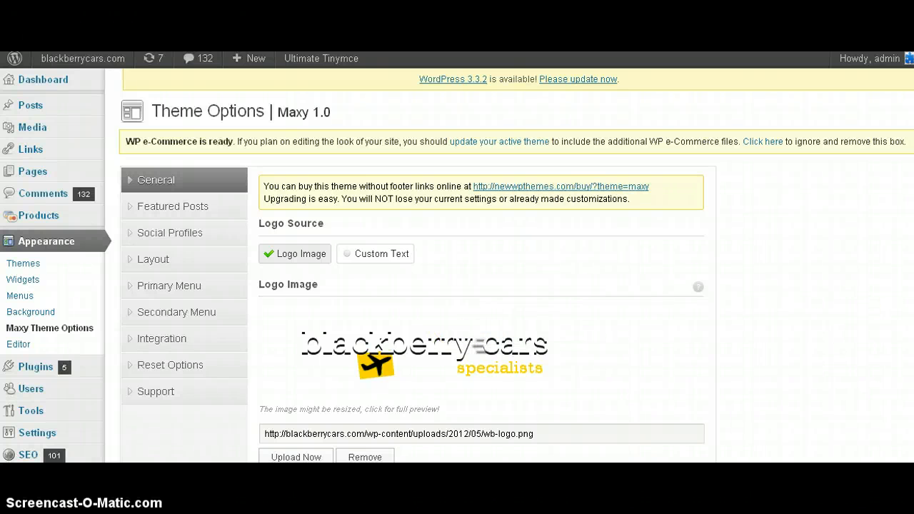
pyautogui.scroll(-3, 458, 265)
pyautogui.scroll(3, 560, 271)
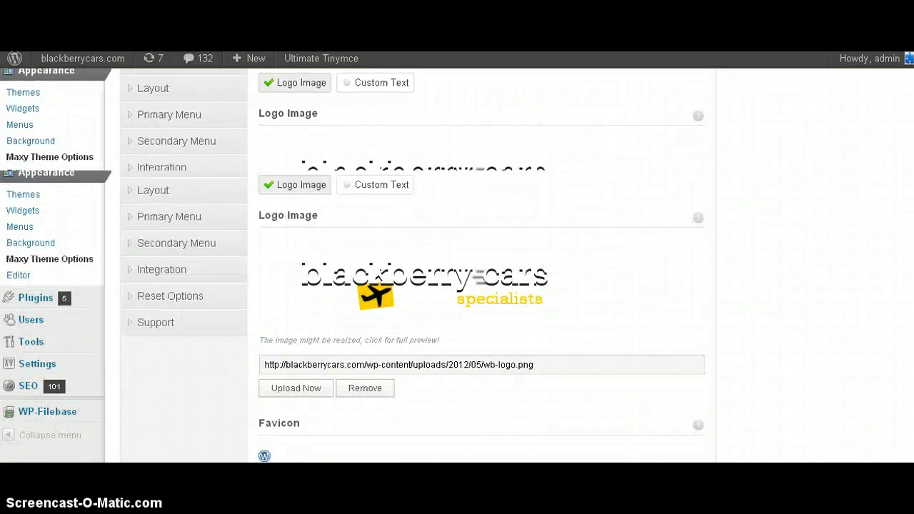
# Step: Review the theme's Featured Posts settings, including the Custom Slides, Category Posts, Selected Posts and Selected Pages source options
pyautogui.click(181, 212)
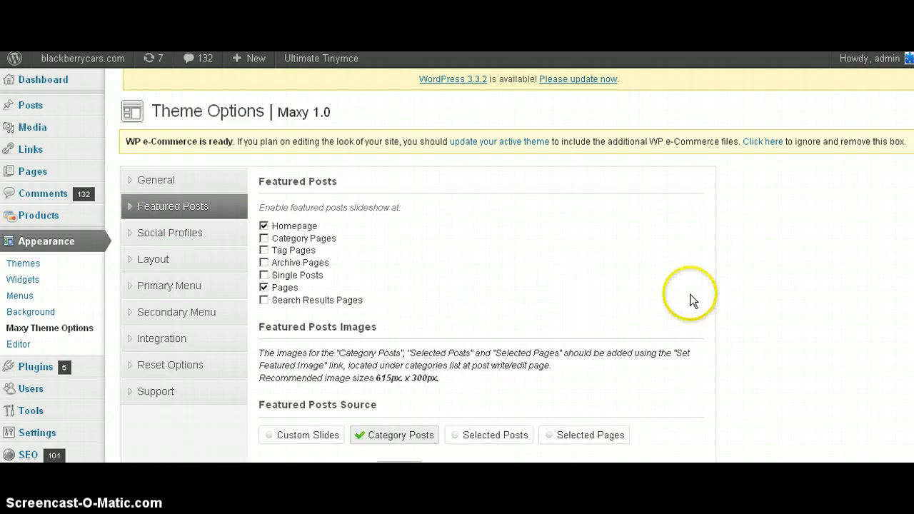
pyautogui.scroll(-3, 457, 286)
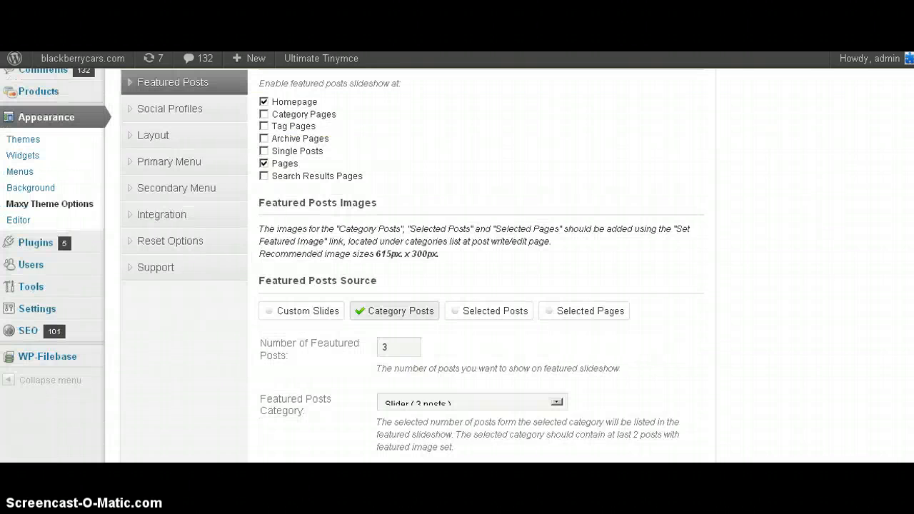
pyautogui.click(299, 307)
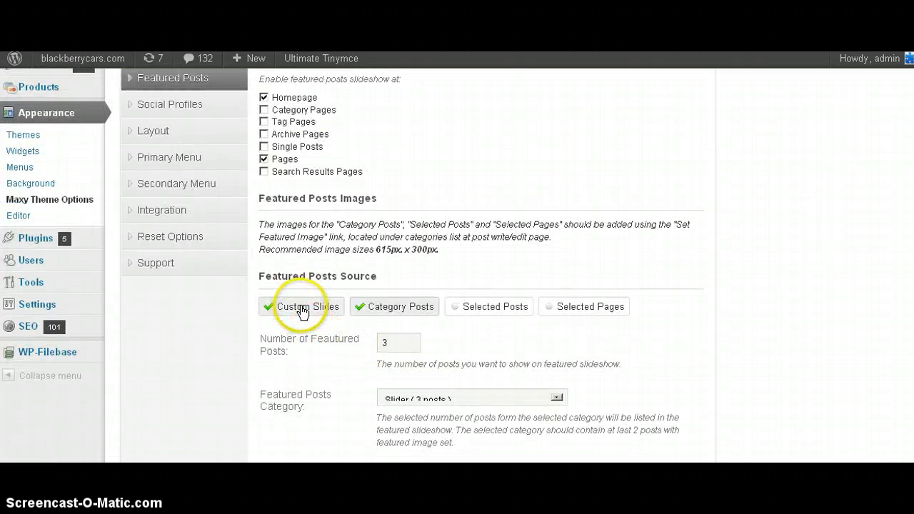
pyautogui.click(386, 308)
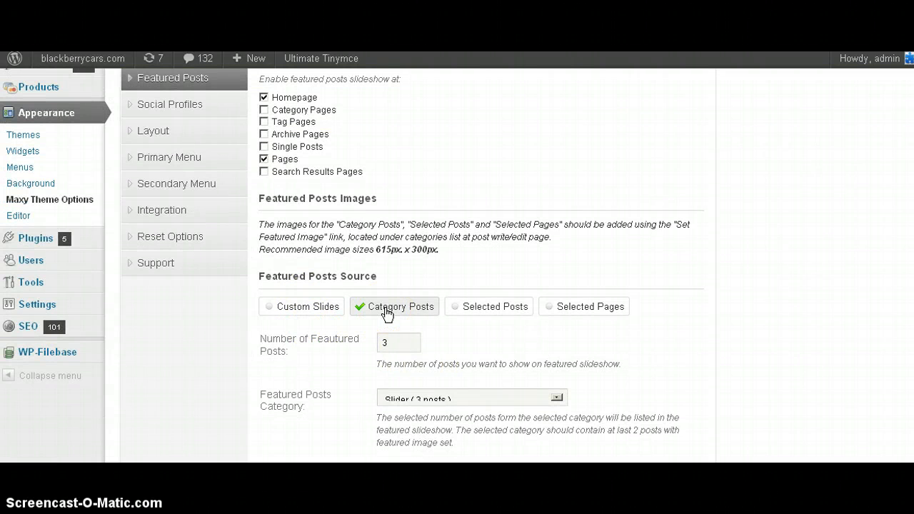
pyautogui.click(489, 309)
pyautogui.click(569, 311)
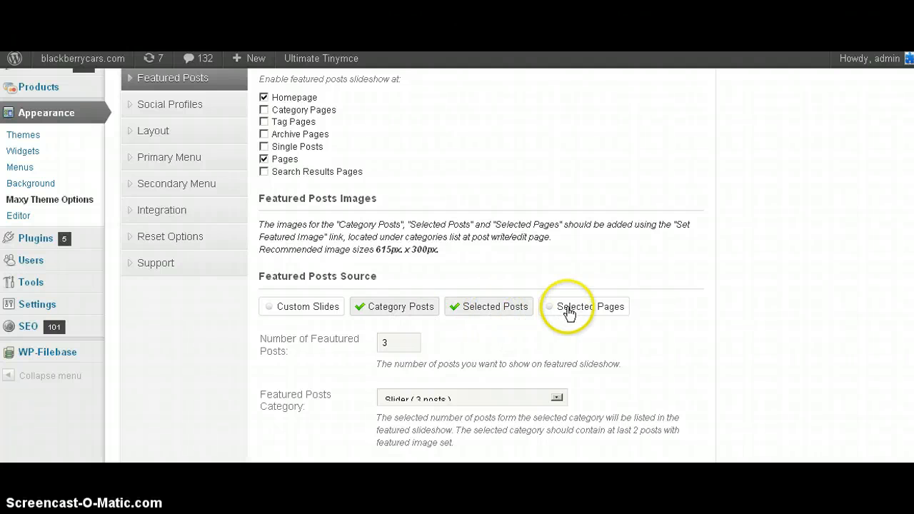
pyautogui.click(569, 315)
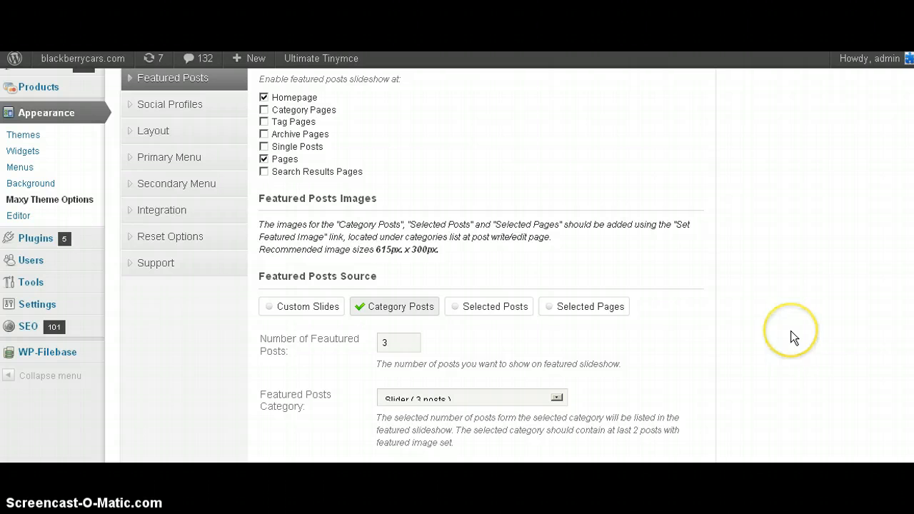
# Step: Check the categories available for the featured posts slideshow, keeping the Slider category selected
pyautogui.click(558, 398)
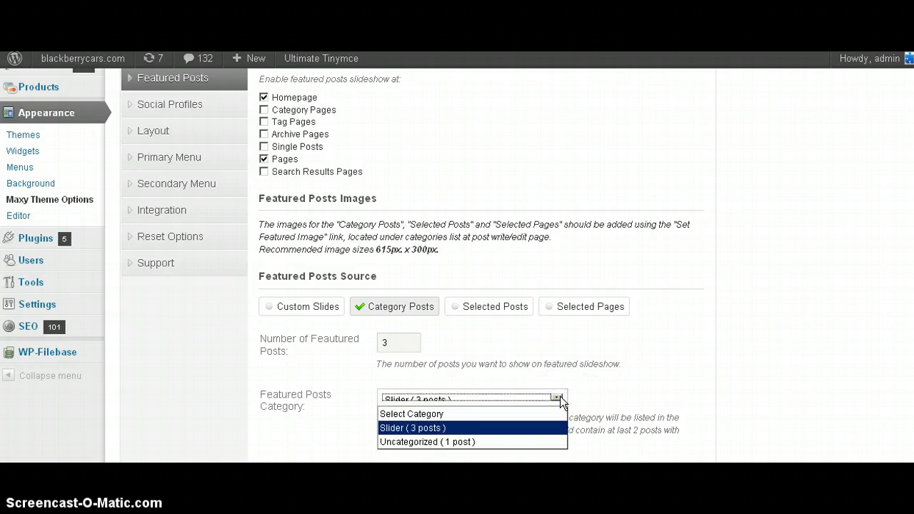
pyautogui.click(558, 398)
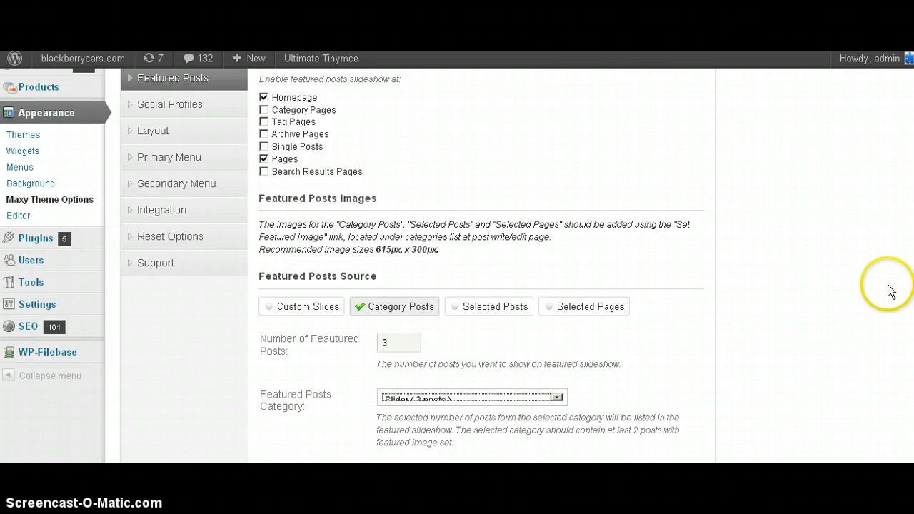
pyautogui.scroll(2, 457, 264)
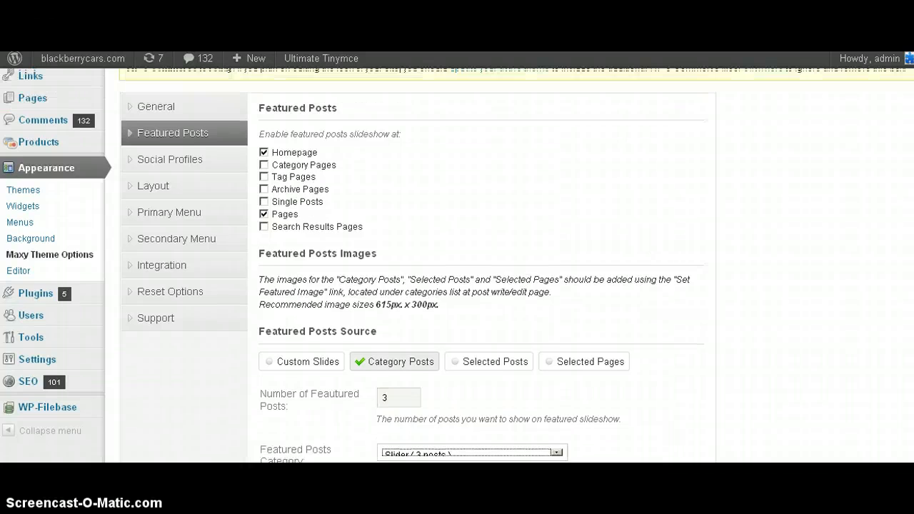
pyautogui.scroll(2, 457, 264)
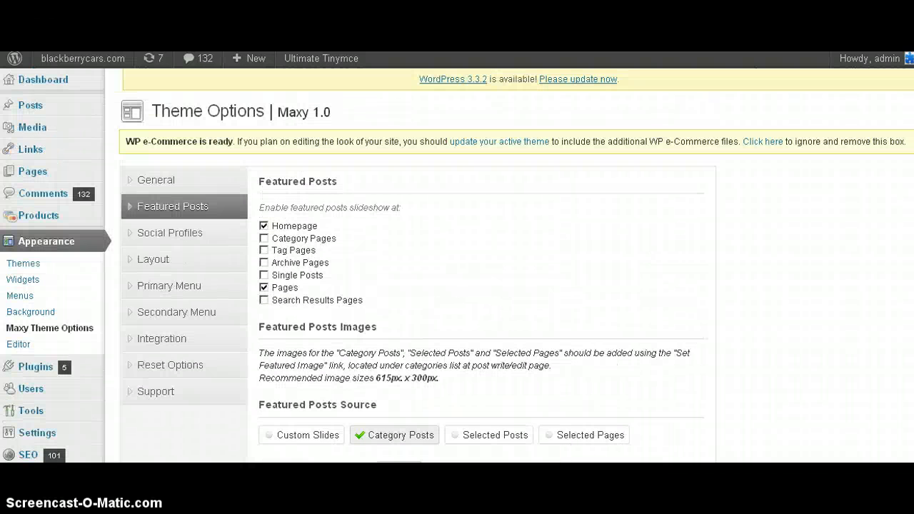
# Step: Open the "Competitive pricing...." post for editing and inspect its text, category and featured image
pyautogui.click(21, 107)
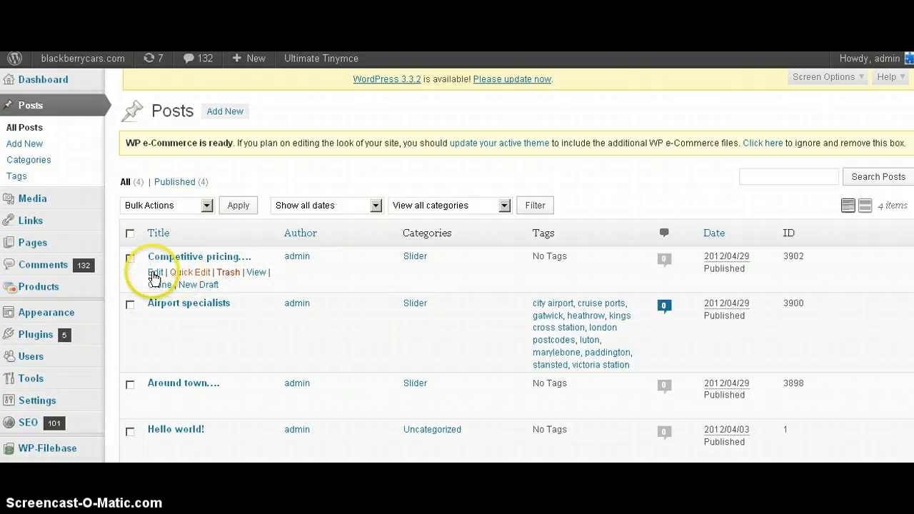
pyautogui.click(160, 260)
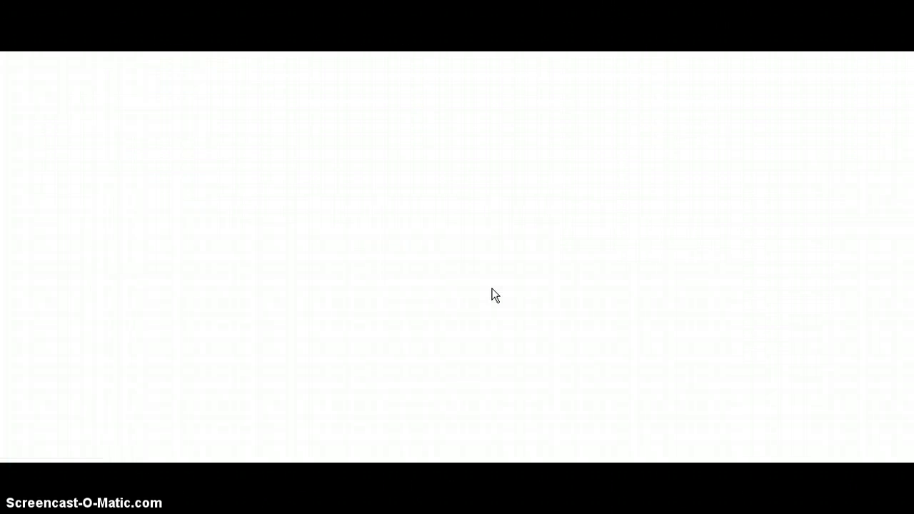
pyautogui.click(763, 306)
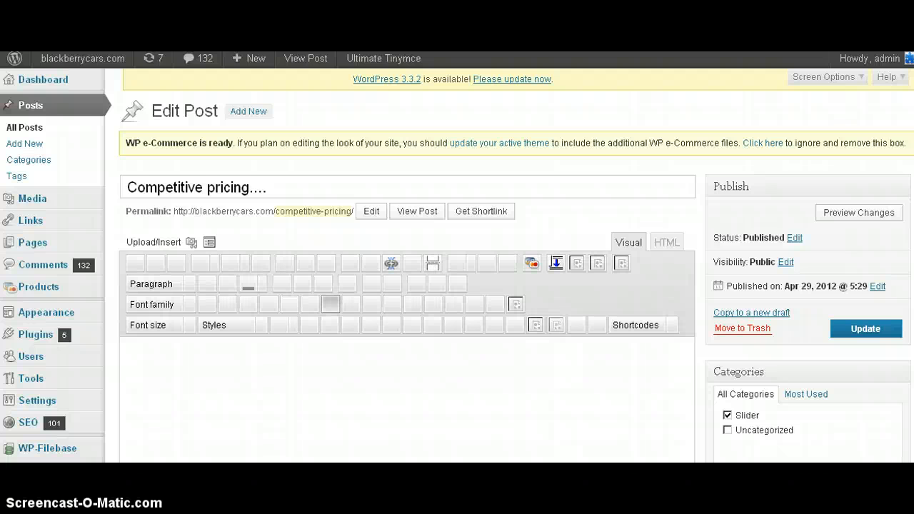
pyautogui.scroll(-2, 514, 285)
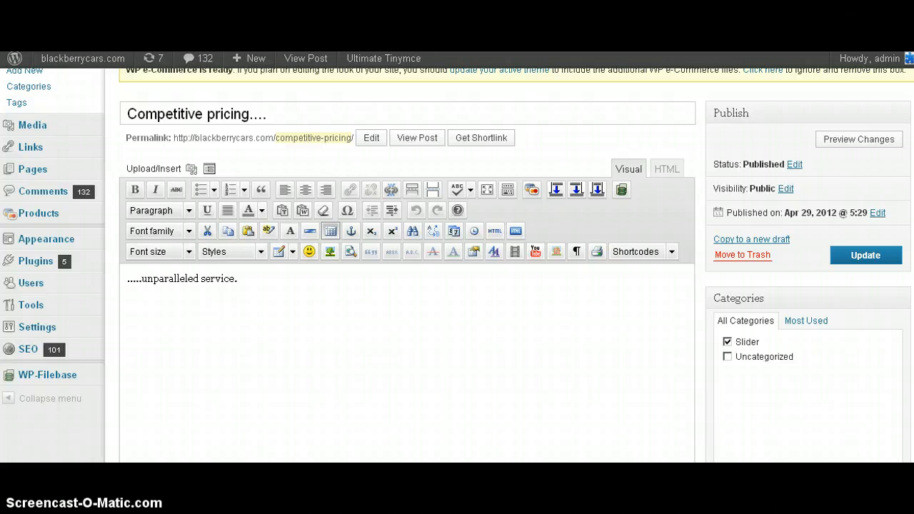
pyautogui.scroll(-3, 407, 286)
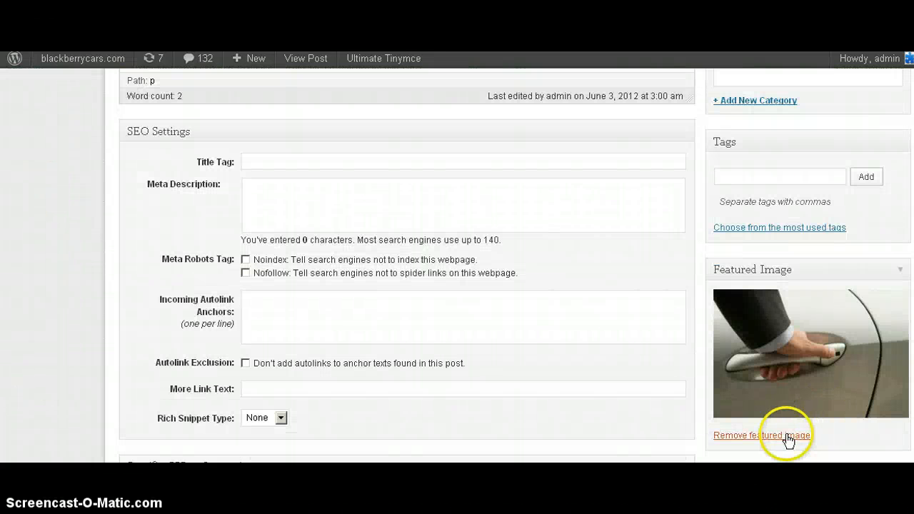
# Step: Switch to the live Blackberry Cars site and view the upper part of the page
pyautogui.hotkey('alt', 'Tab')
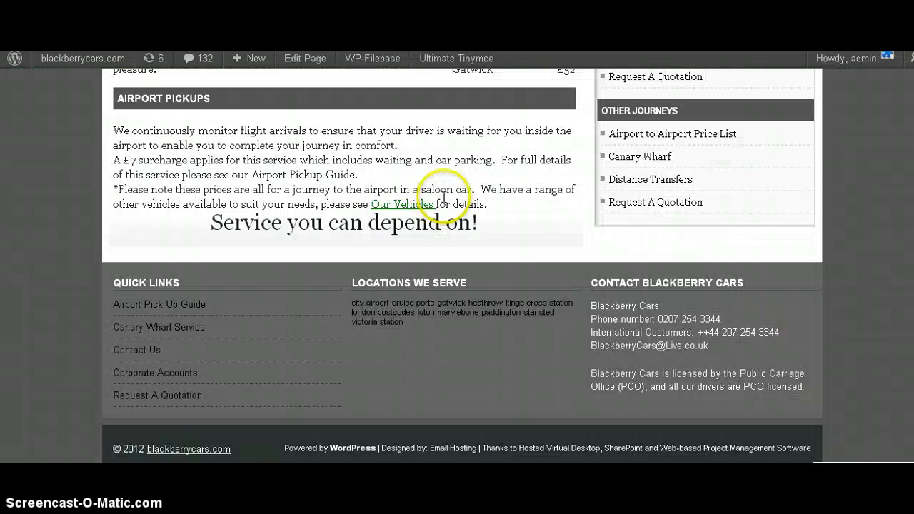
pyautogui.scroll(5, 457, 264)
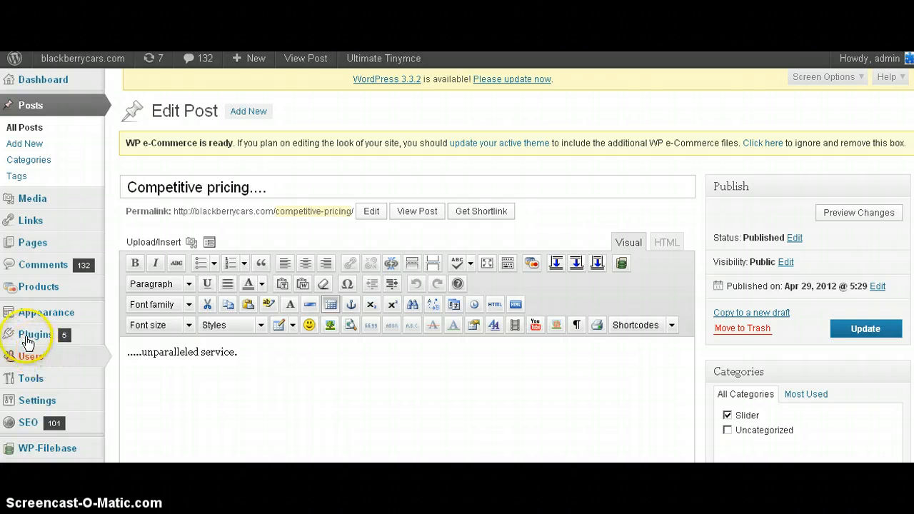
# Step: Survey the options offered under Plugins, Users, Tools, Settings and SEO, including the Import and Export tools
pyautogui.moveTo(32, 340)
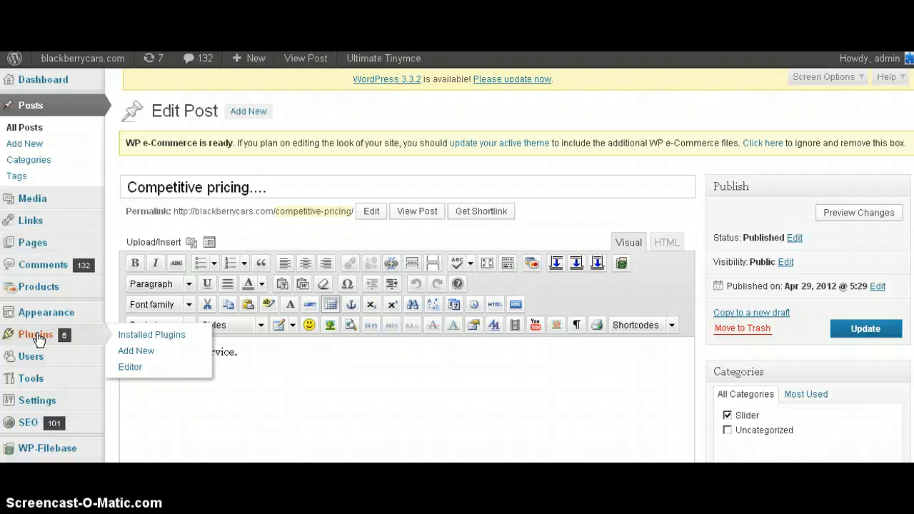
pyautogui.moveTo(31, 363)
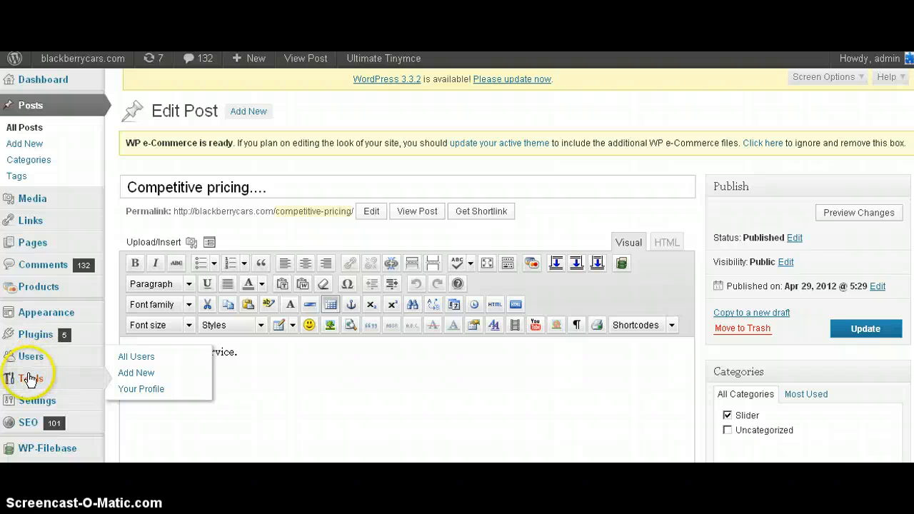
pyautogui.moveTo(29, 379)
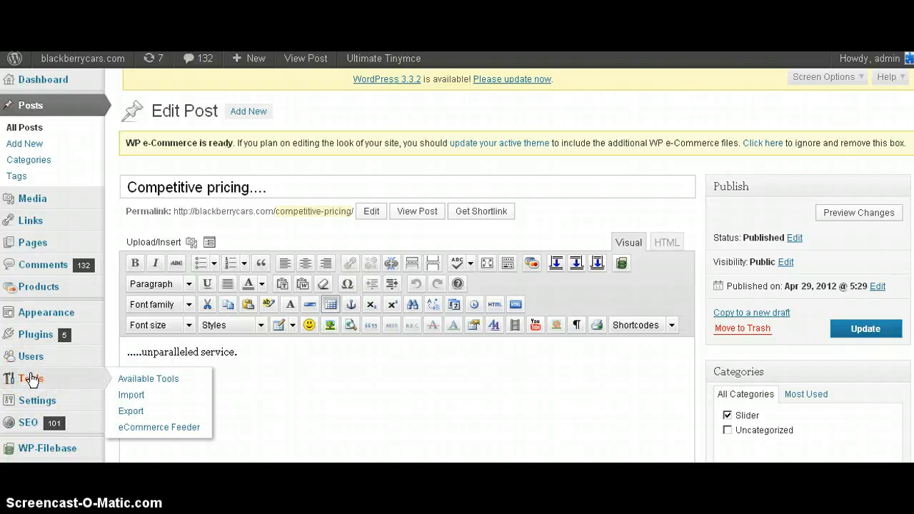
pyautogui.click(127, 395)
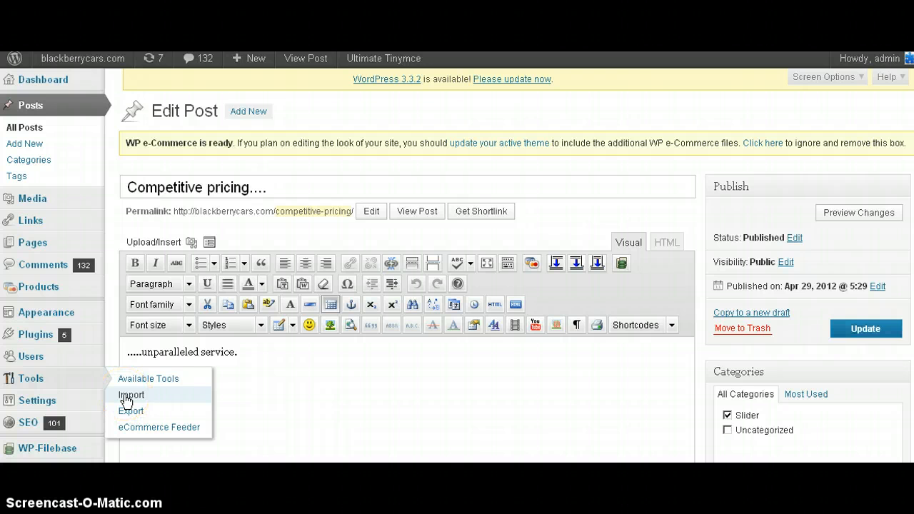
pyautogui.click(129, 408)
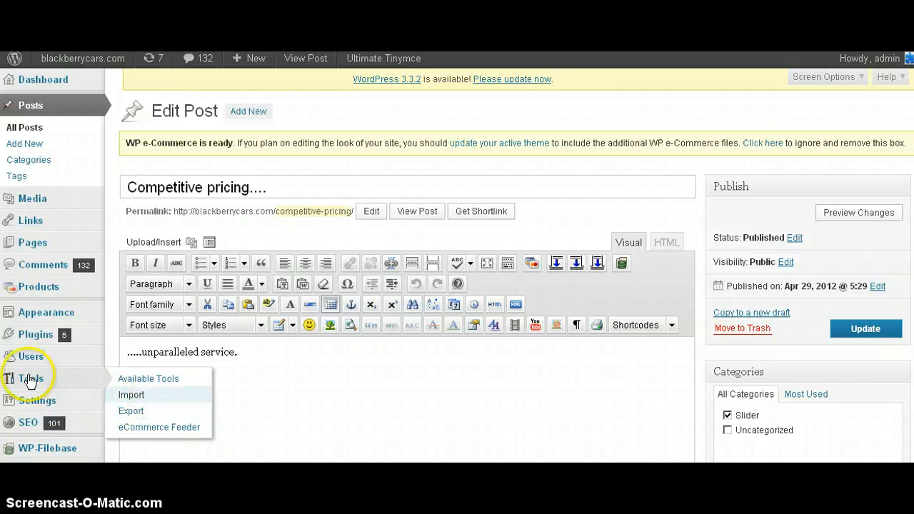
pyautogui.moveTo(32, 403)
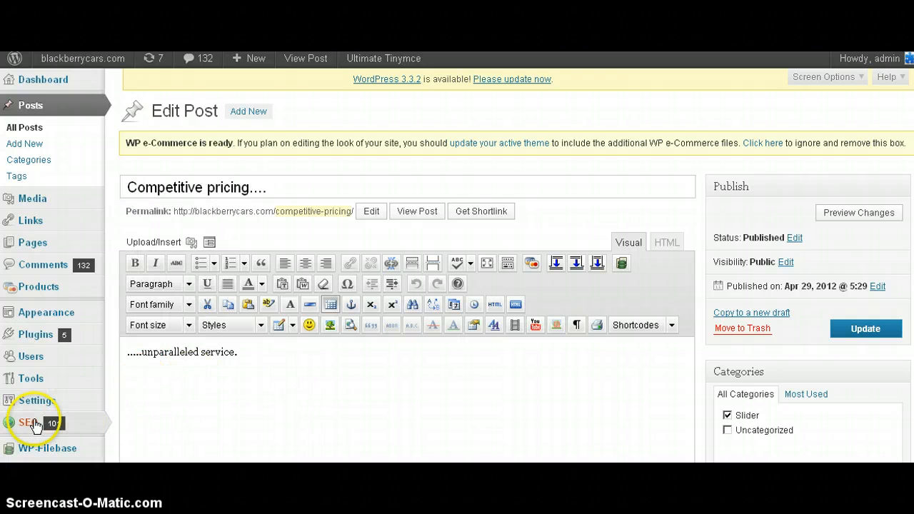
pyautogui.moveTo(32, 423)
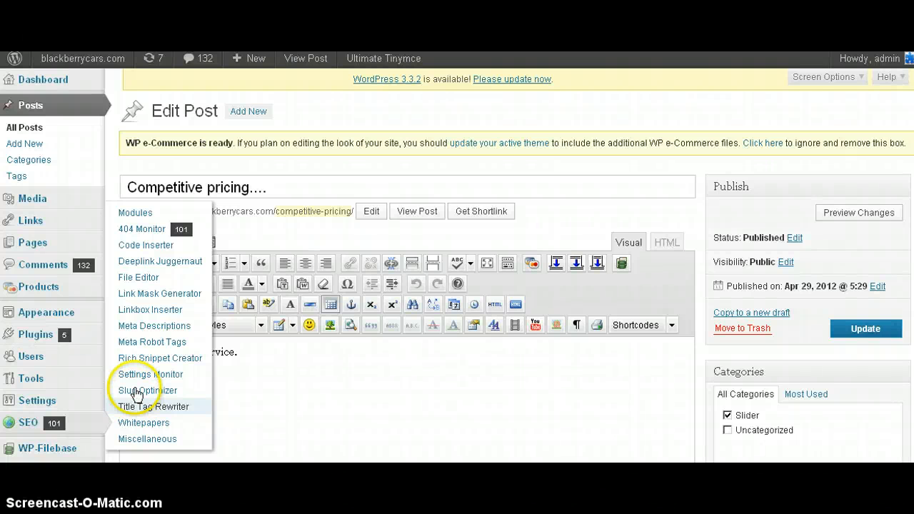
# Step: Open the SEO Meta Description Editor and look through its Product Categories entries and their meta description fields
pyautogui.click(142, 329)
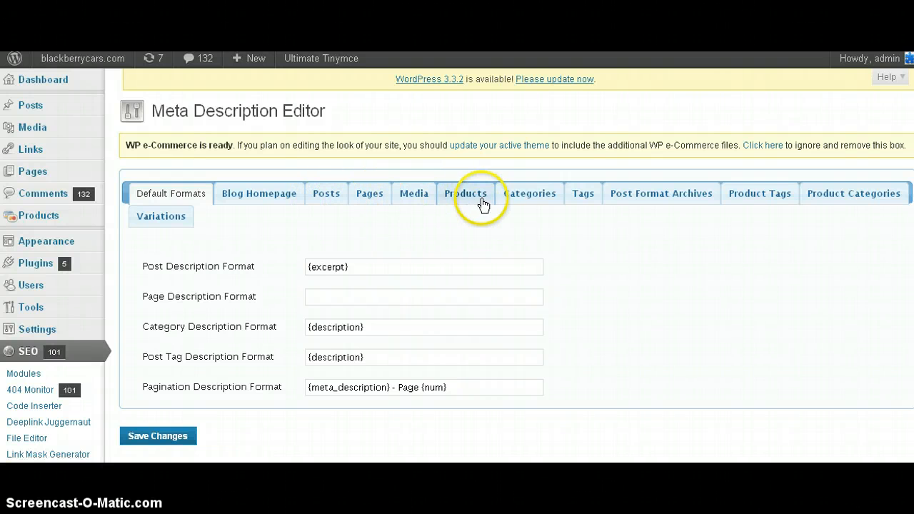
pyautogui.click(851, 196)
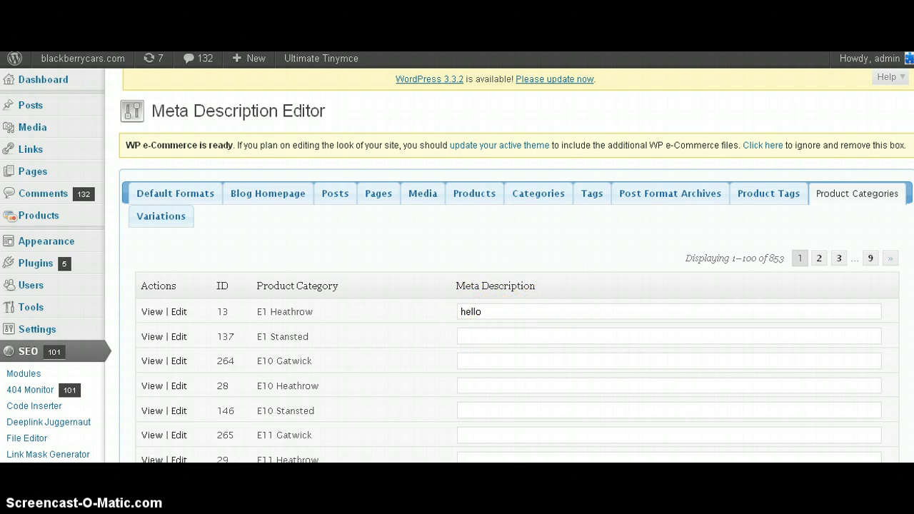
pyautogui.scroll(-5, 500, 286)
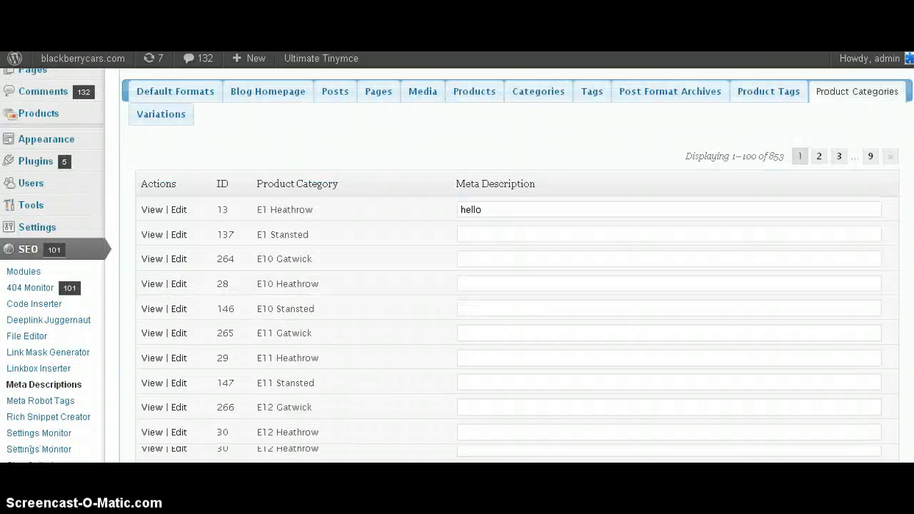
pyautogui.scroll(-3, 500, 286)
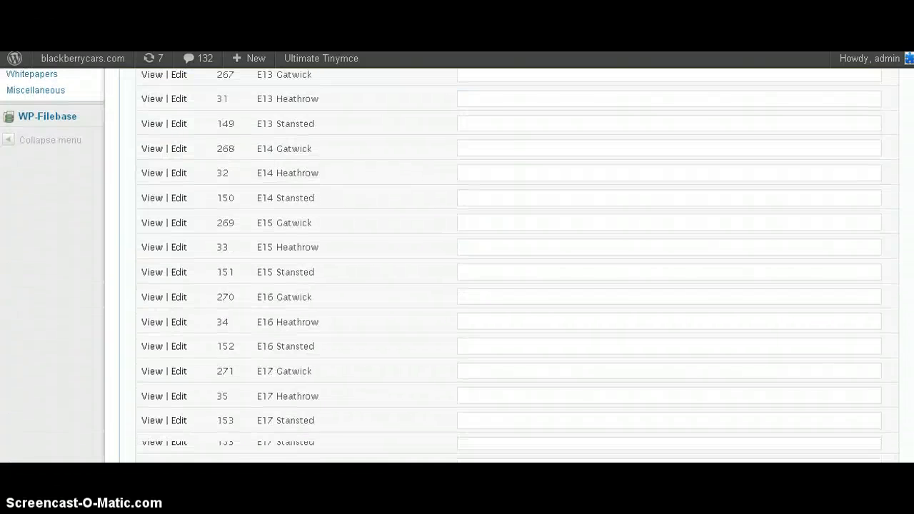
pyautogui.scroll(4, 500, 285)
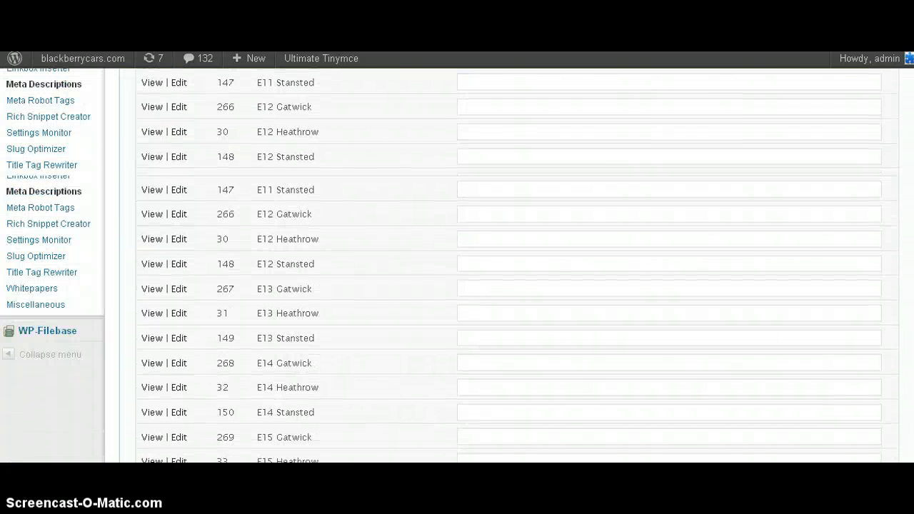
pyautogui.scroll(5, 663, 171)
pyautogui.scroll(-4, 661, 175)
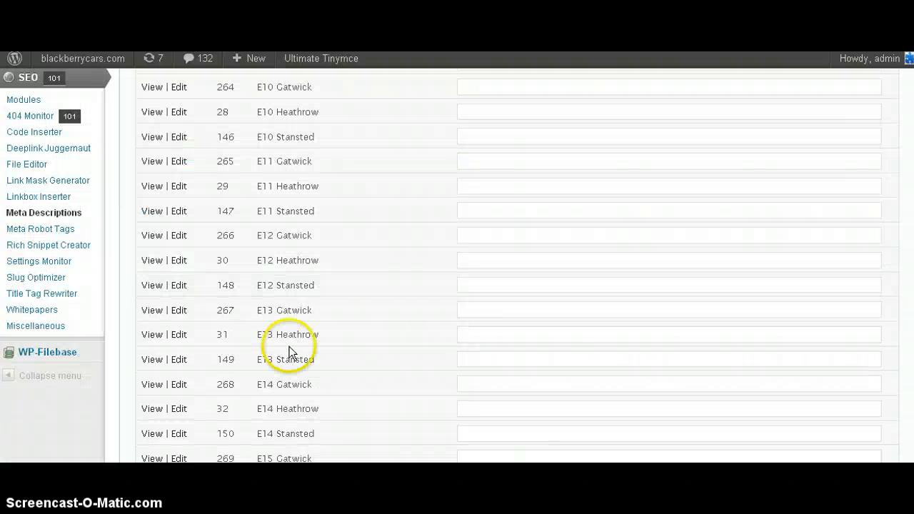
pyautogui.moveTo(38, 360)
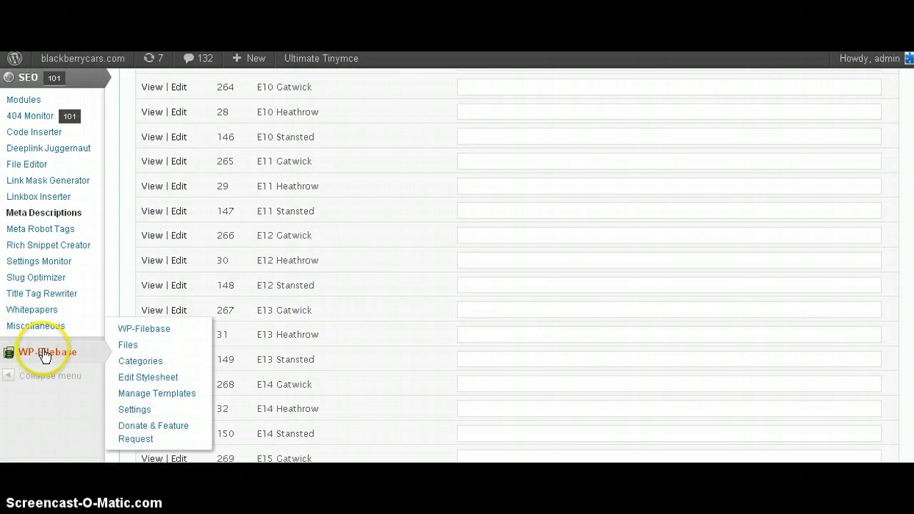